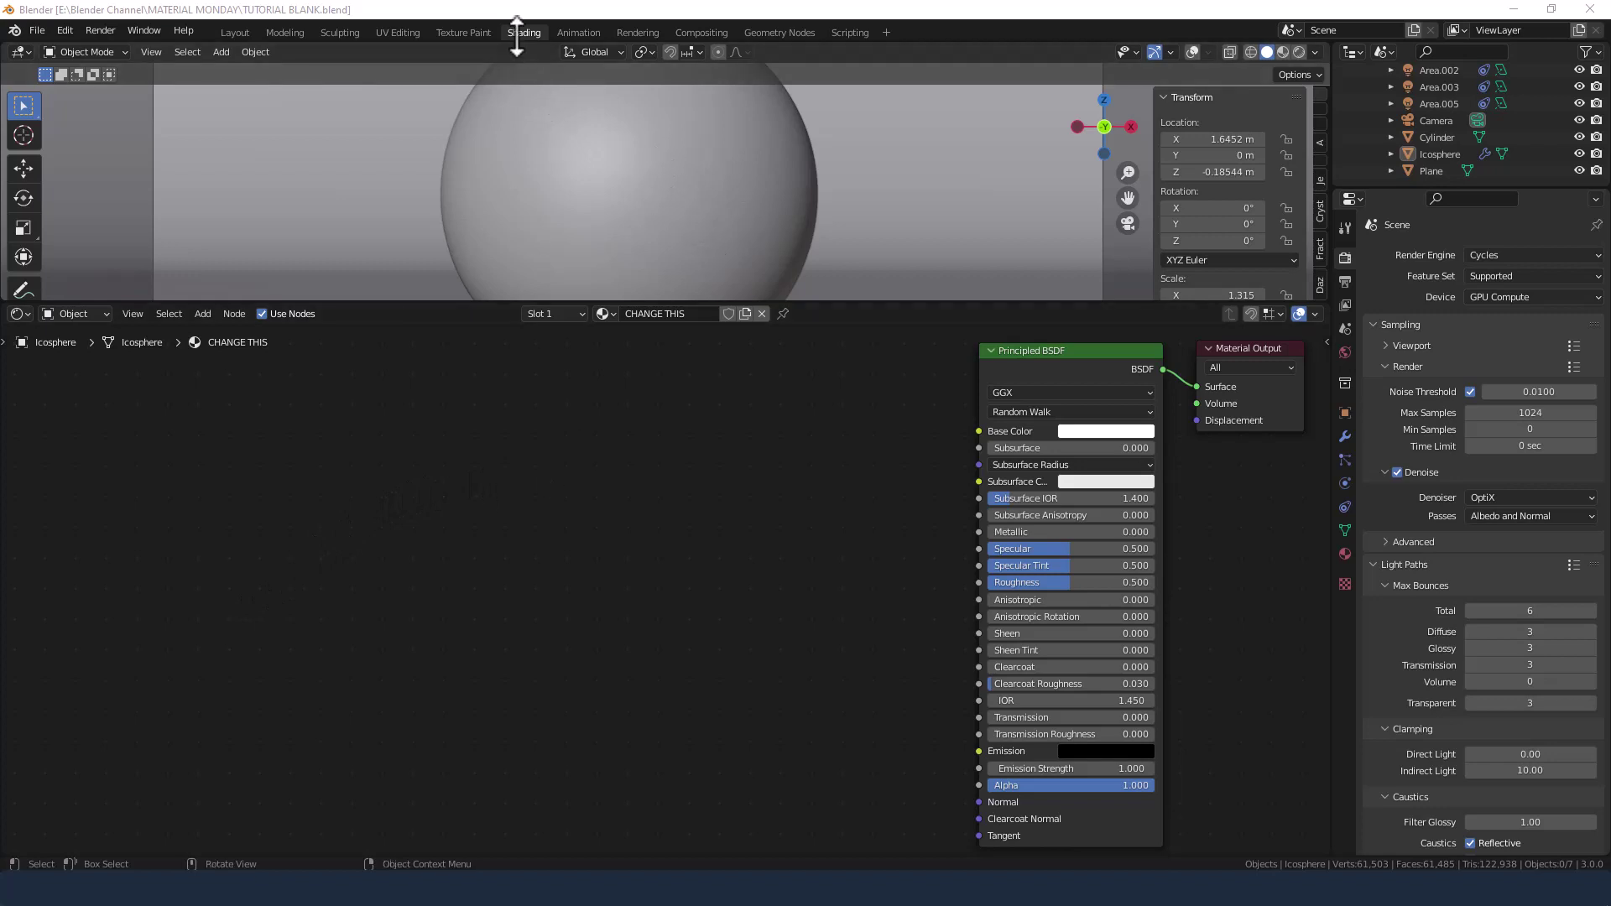
Switch the viewport to Rendered shading to preview the white icosphere in Cycles
click(1300, 52)
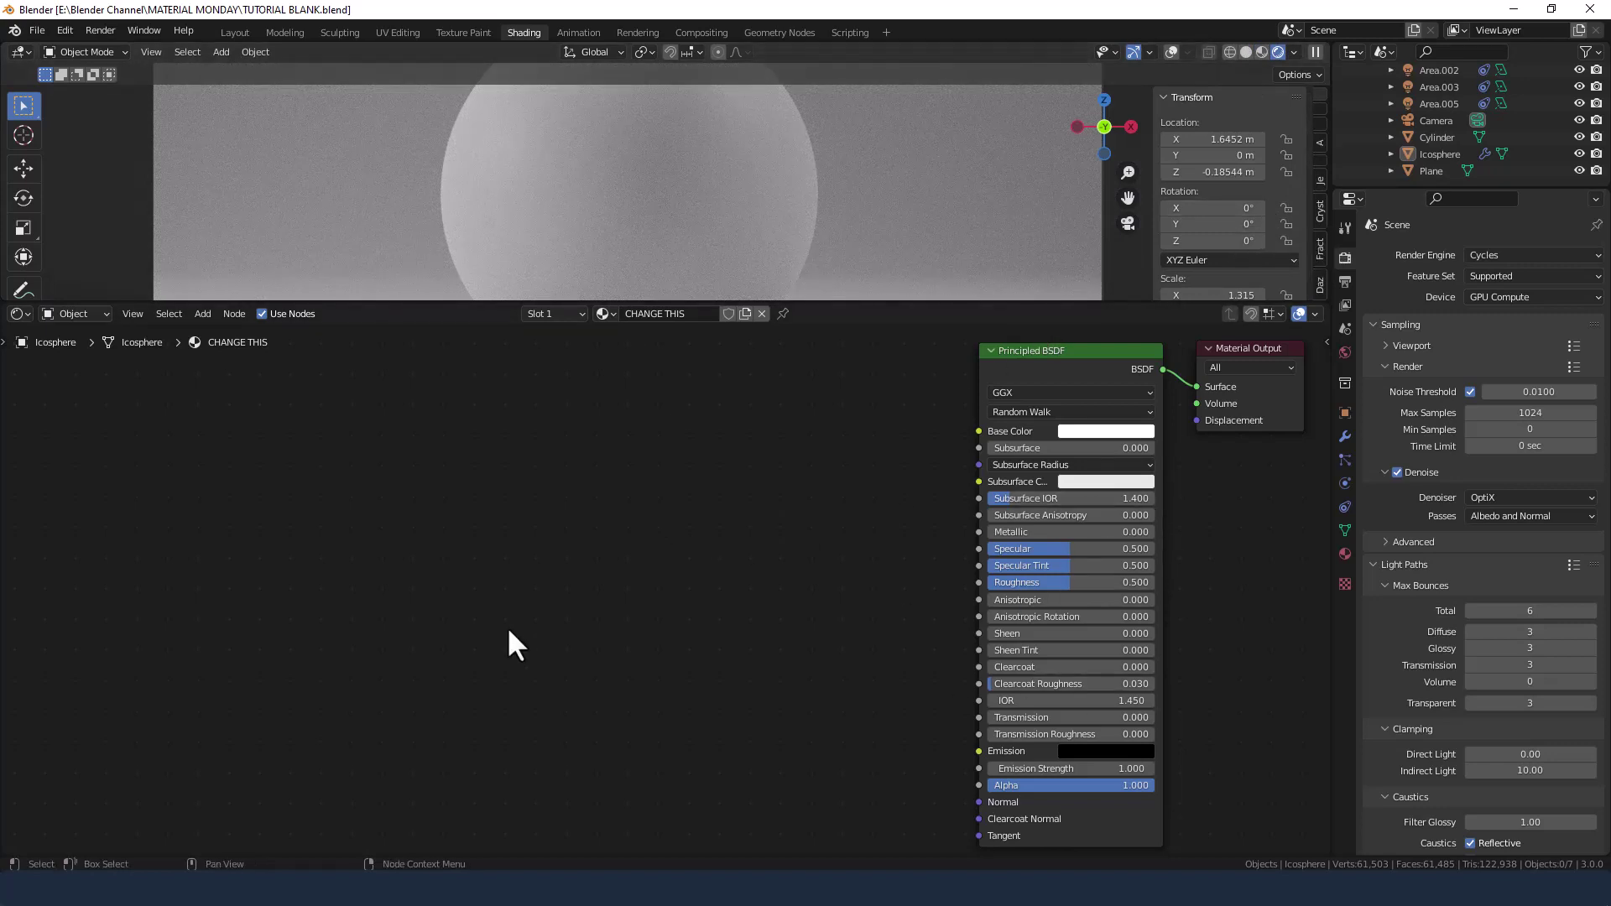
Add a Voronoi Texture node and a ColorRamp node placed to its right
key(shift+a)
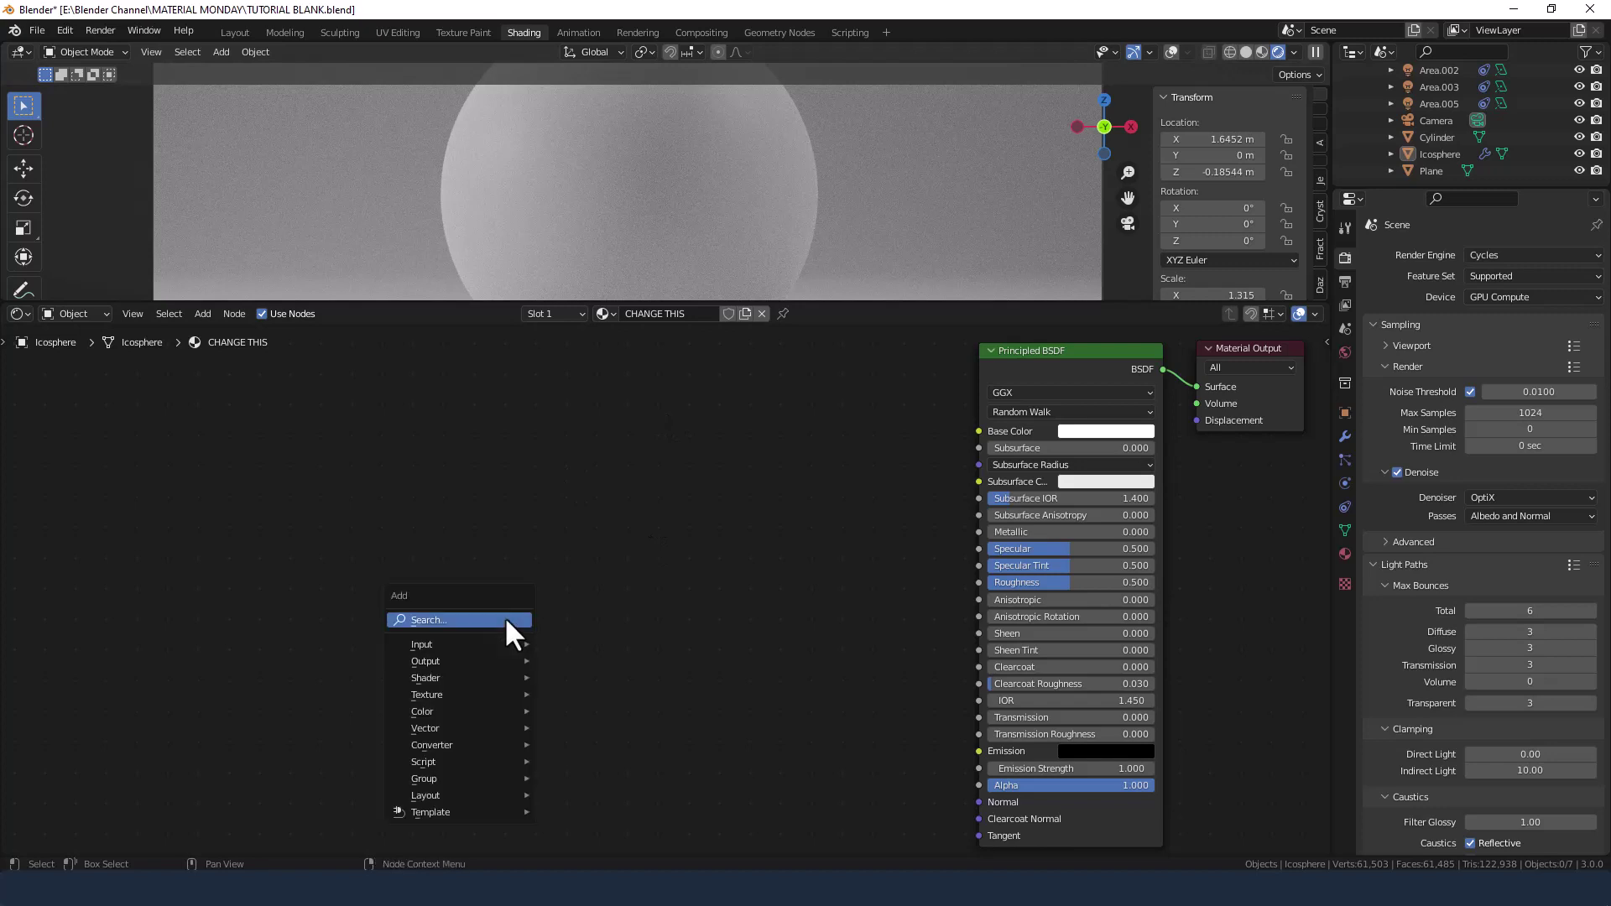
click(506, 621)
text(VOR)
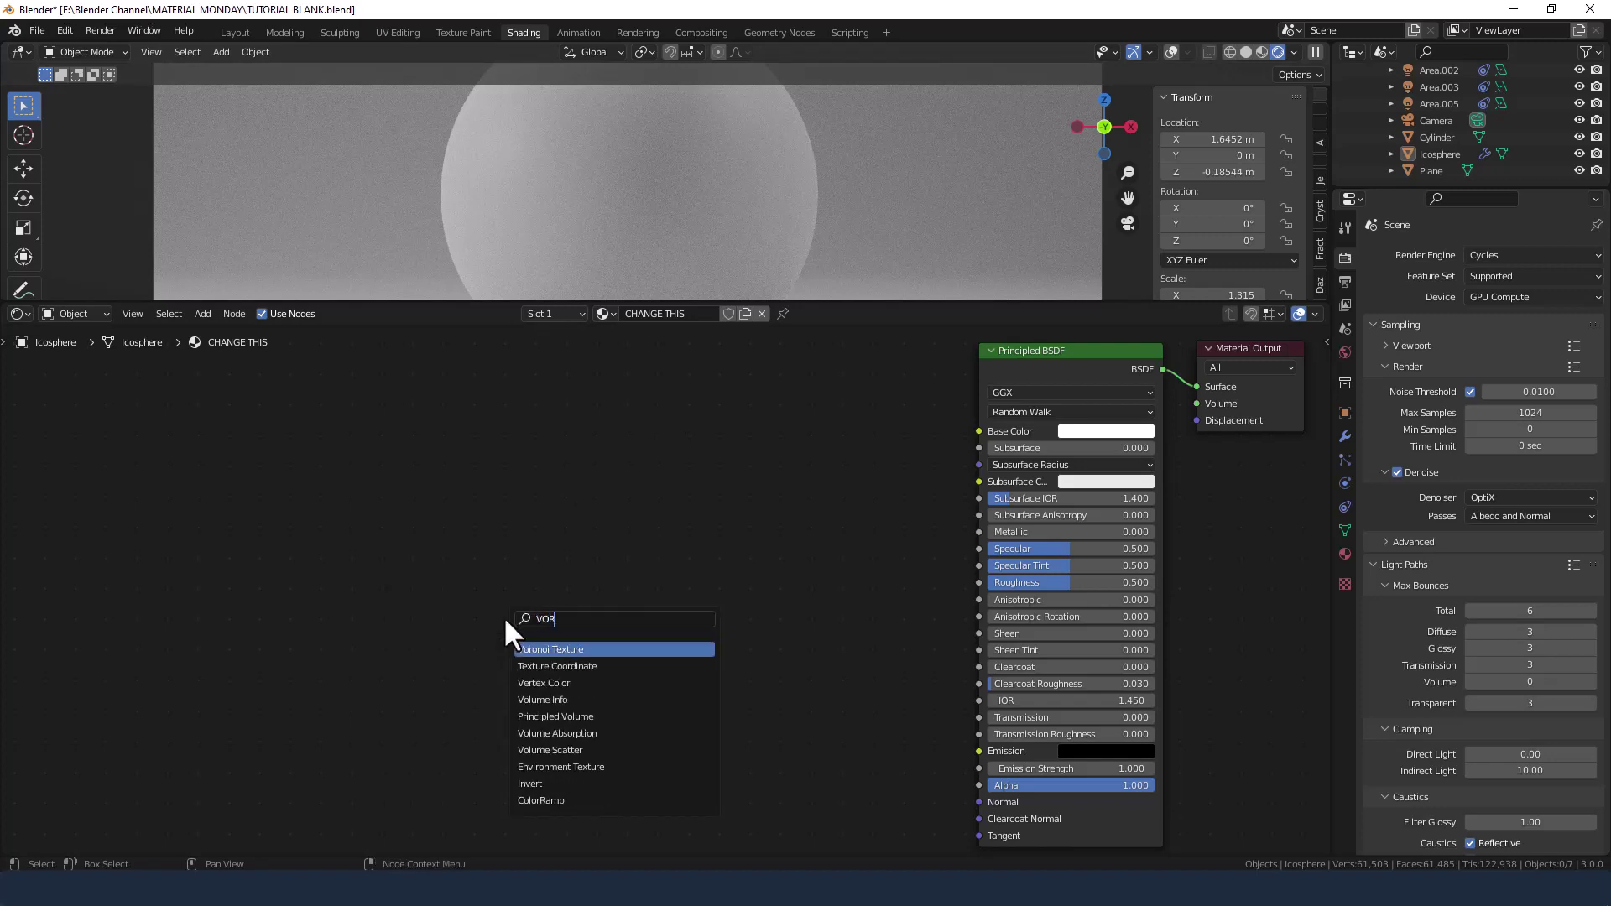
key(Return)
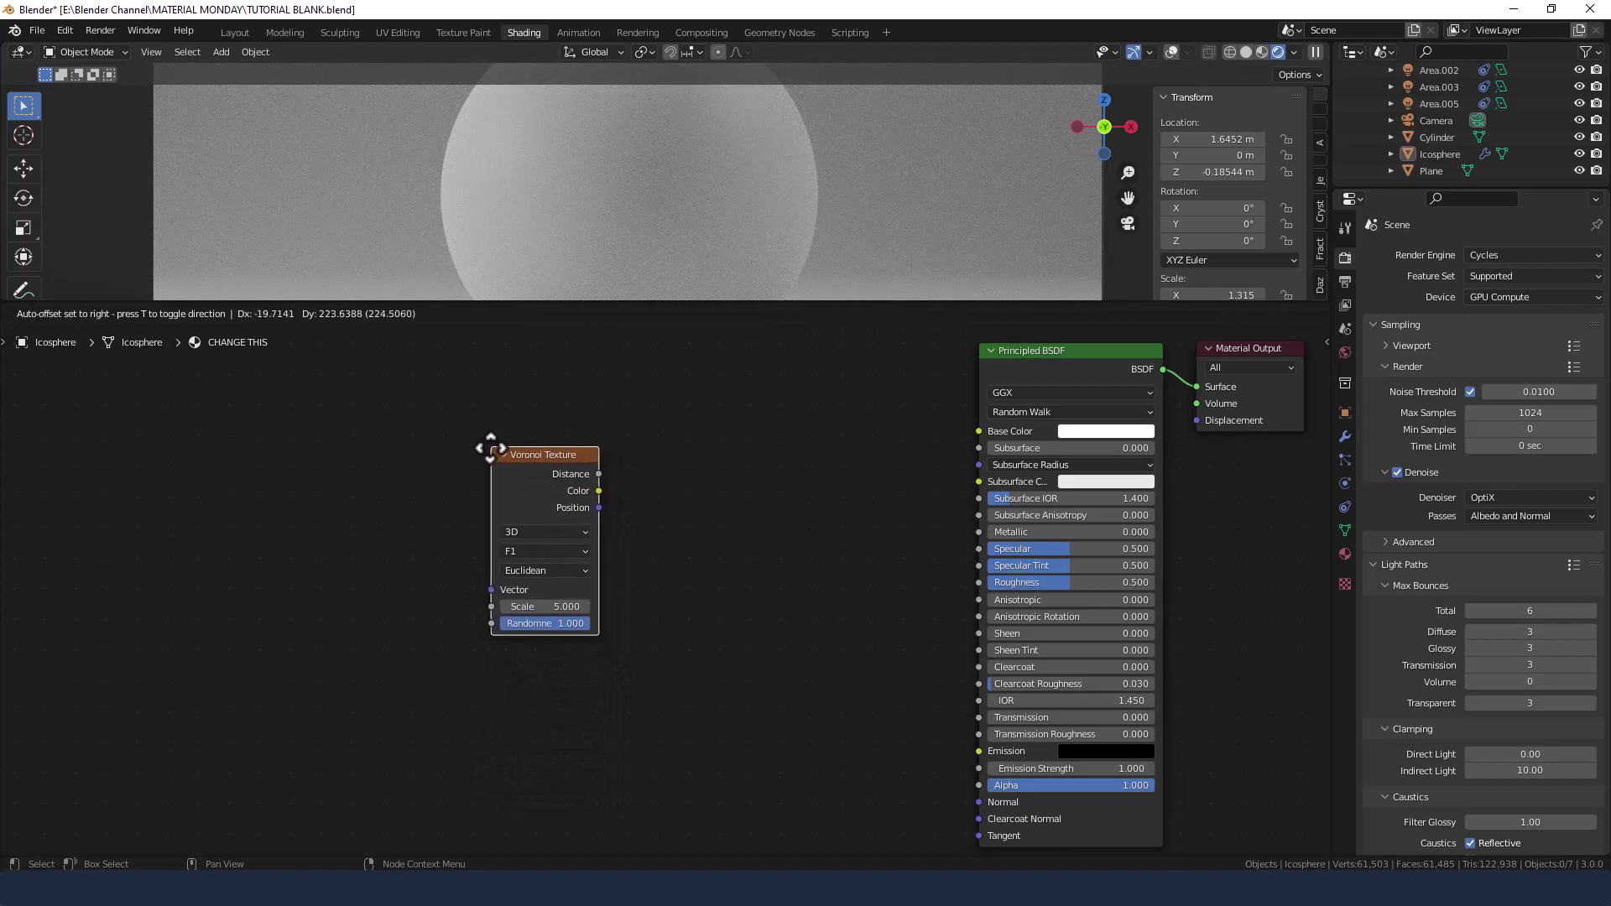
click(490, 447)
drag(534, 457, 410, 453)
key(shift+a)
click(566, 478)
text(color ramp)
key(Return)
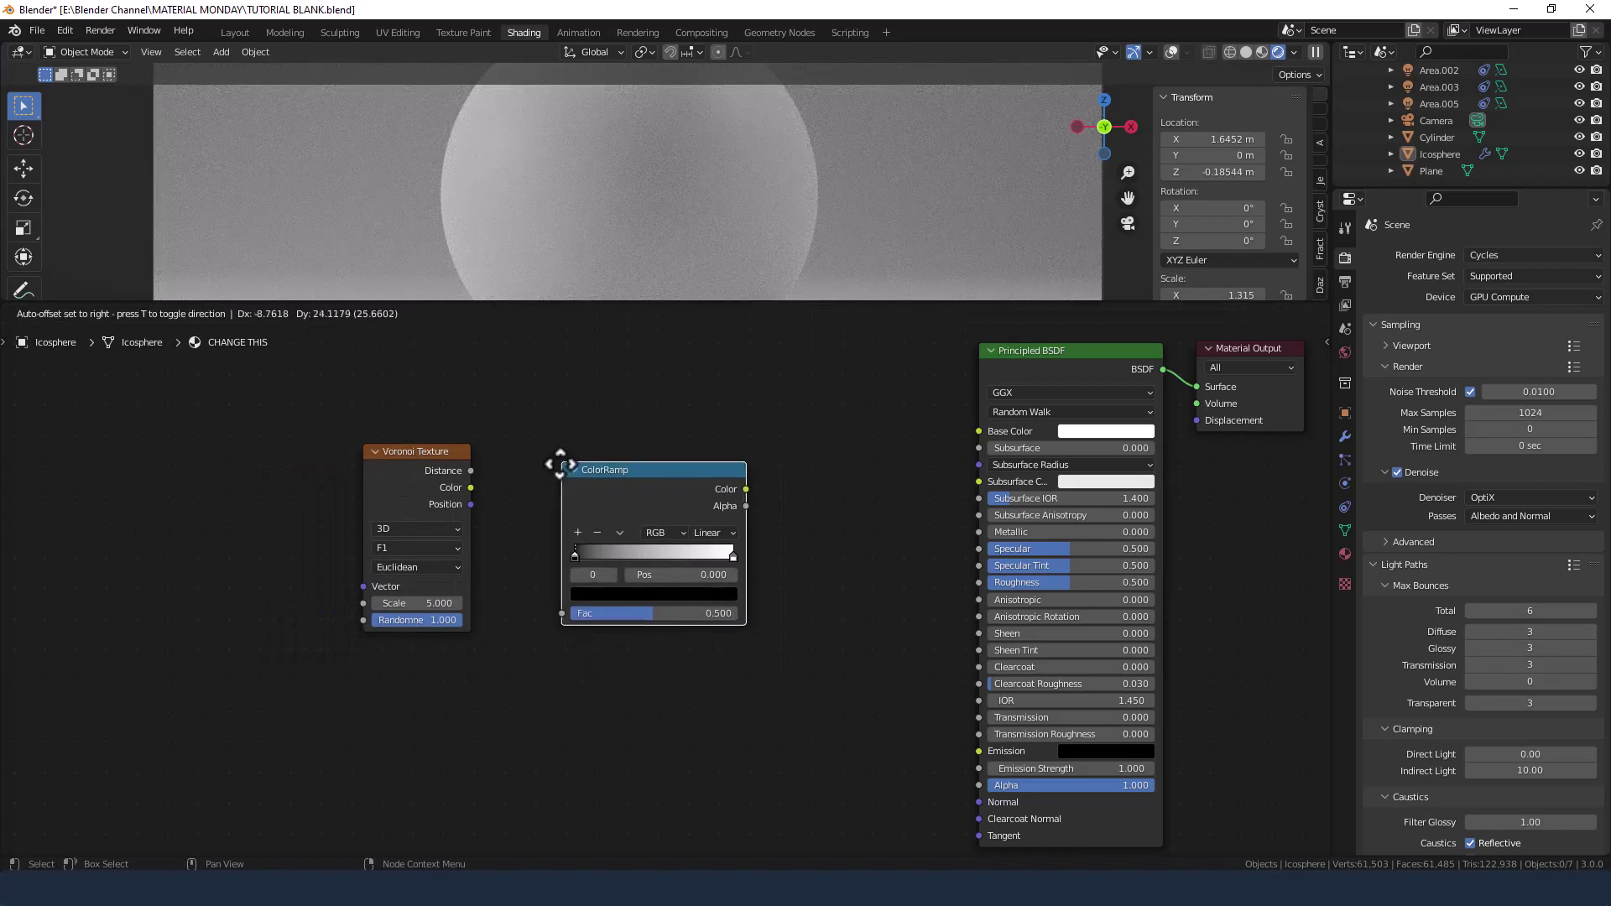
click(561, 464)
Give the Voronoi a Mapping node fed by Texture Coordinate's Object output
click(394, 470)
key(ctrl+t)
middle_drag(235, 505, 321, 534)
drag(178, 550, 233, 530)
middle_drag(531, 511, 438, 480)
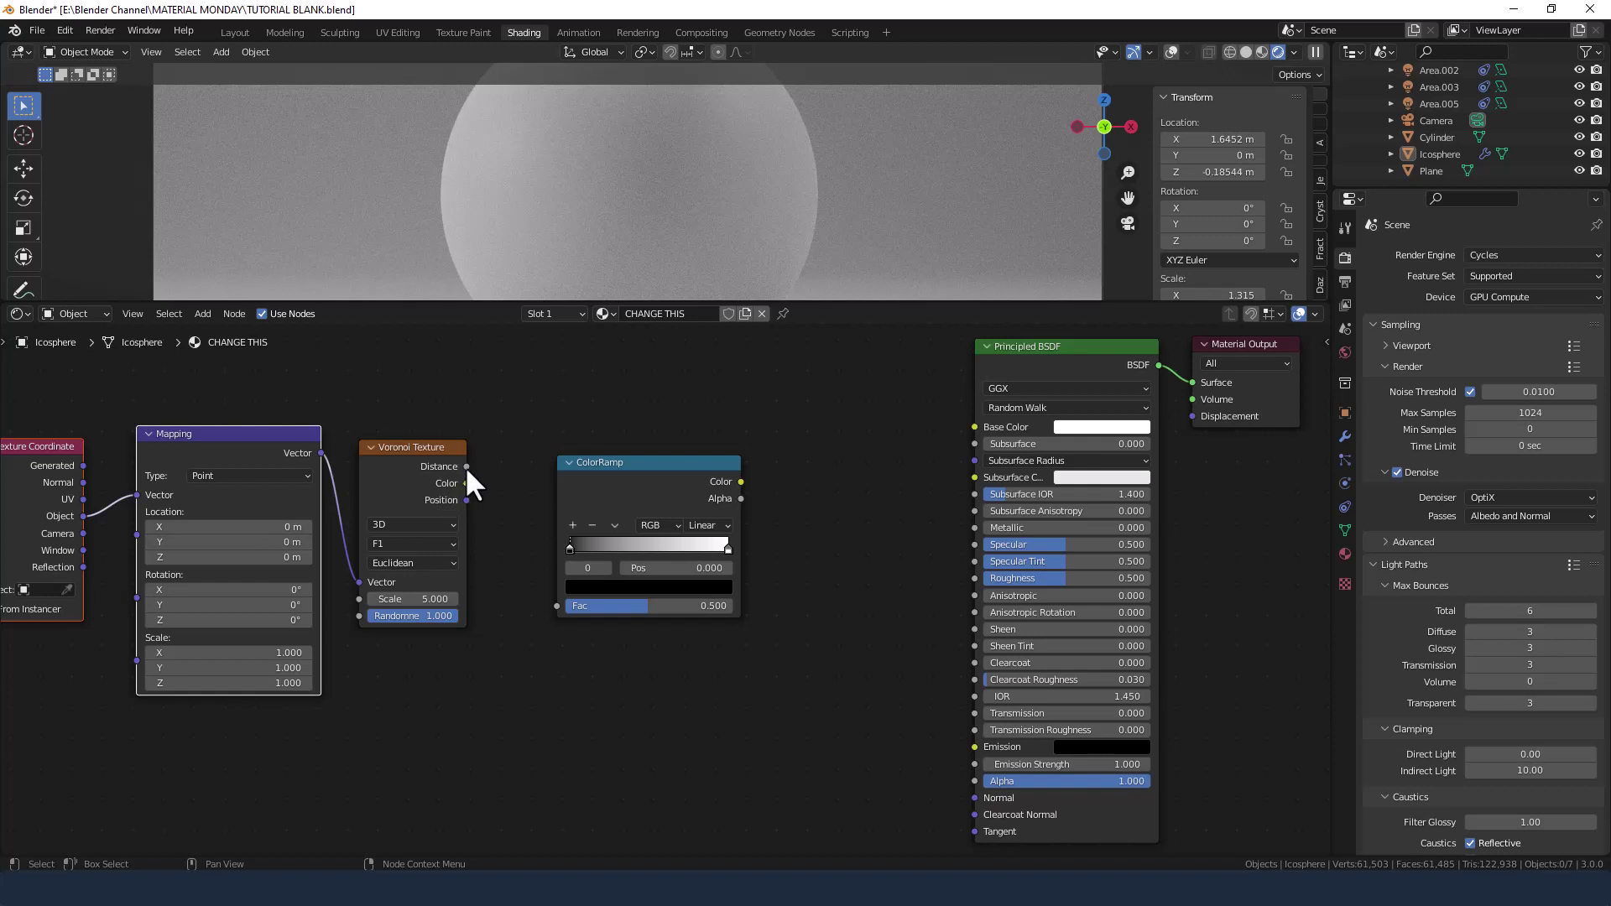
Connect the Voronoi Distance to the ColorRamp Fac and reposition both nodes
drag(467, 467, 556, 607)
drag(611, 486, 592, 472)
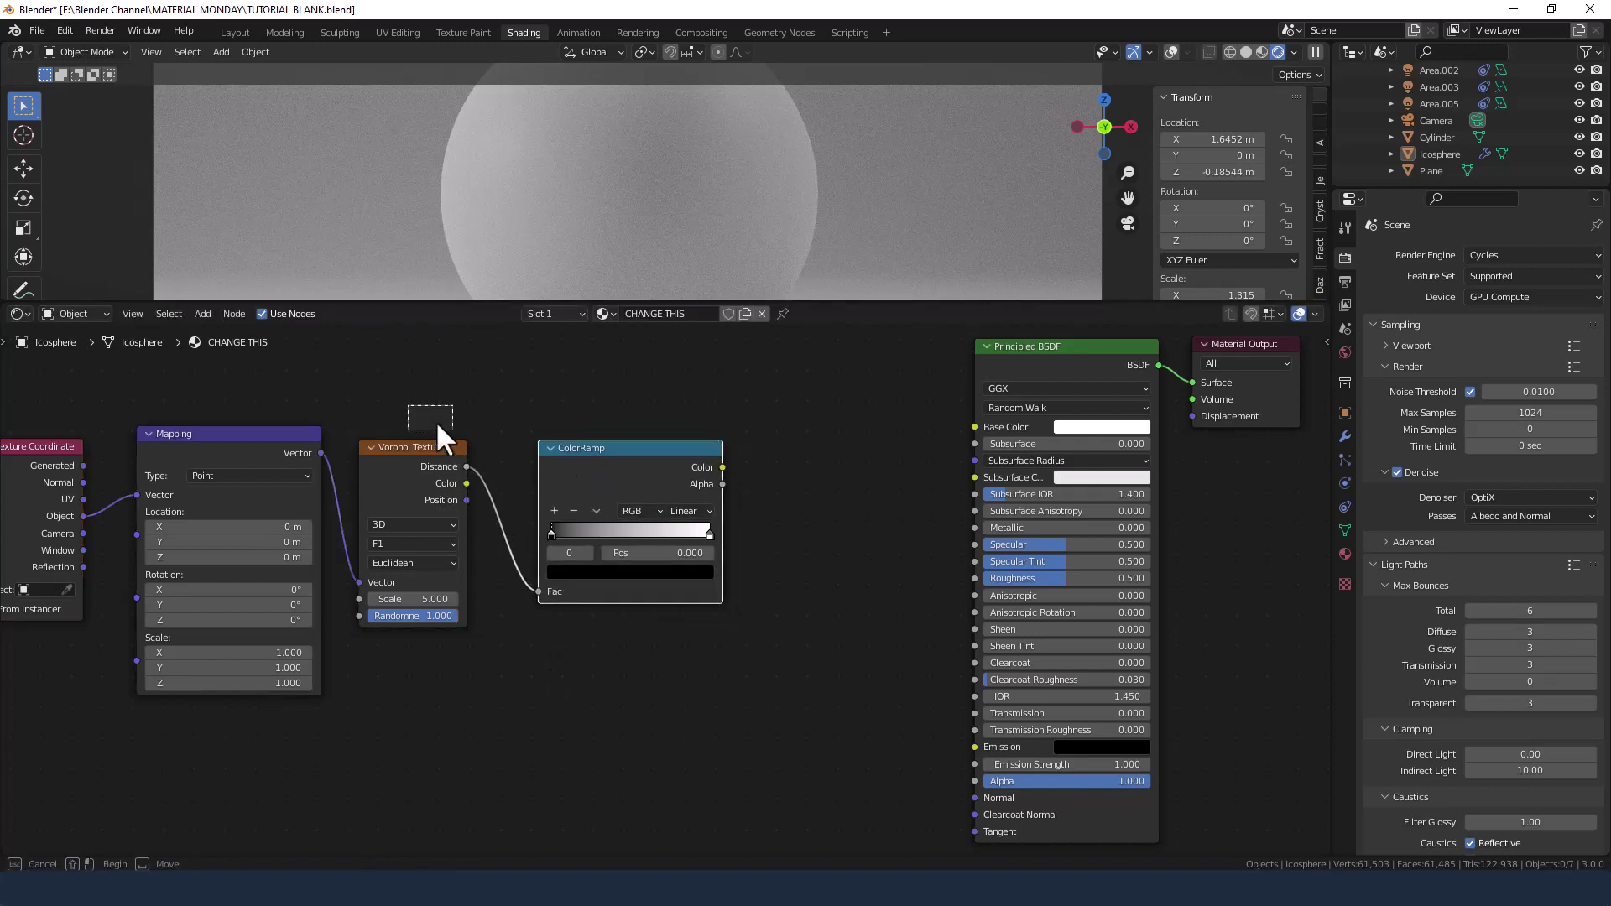
key(g)
click(654, 432)
Duplicate the Voronoi below, feed it from Mapping, and set it to Smooth F1
click(501, 436)
key(shift+d)
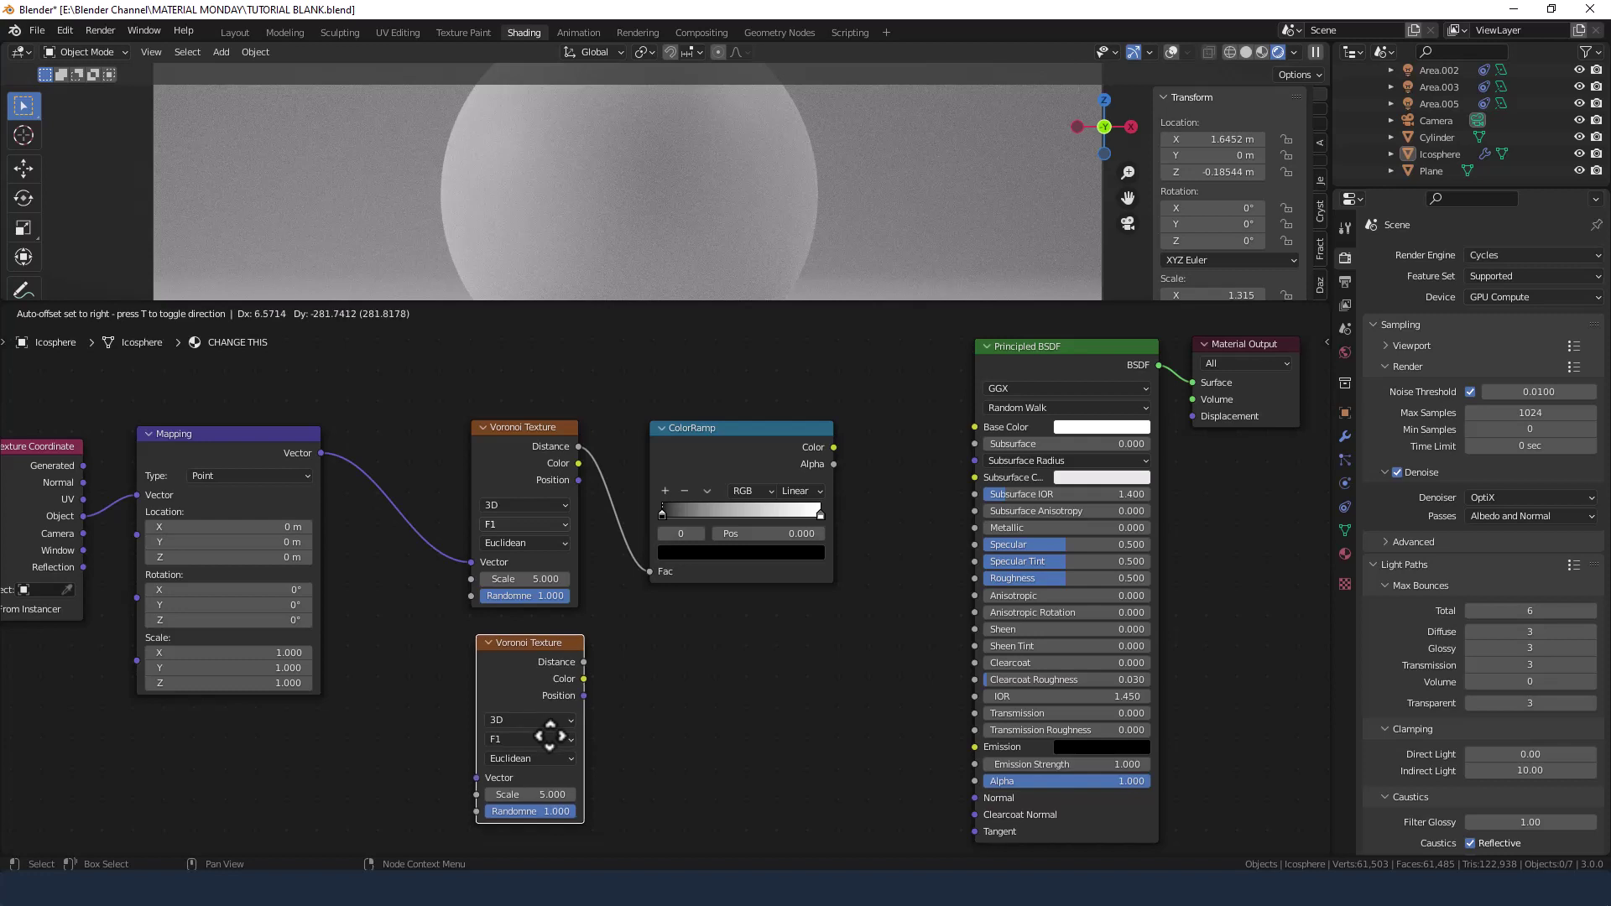
click(550, 735)
drag(322, 452, 467, 776)
click(532, 739)
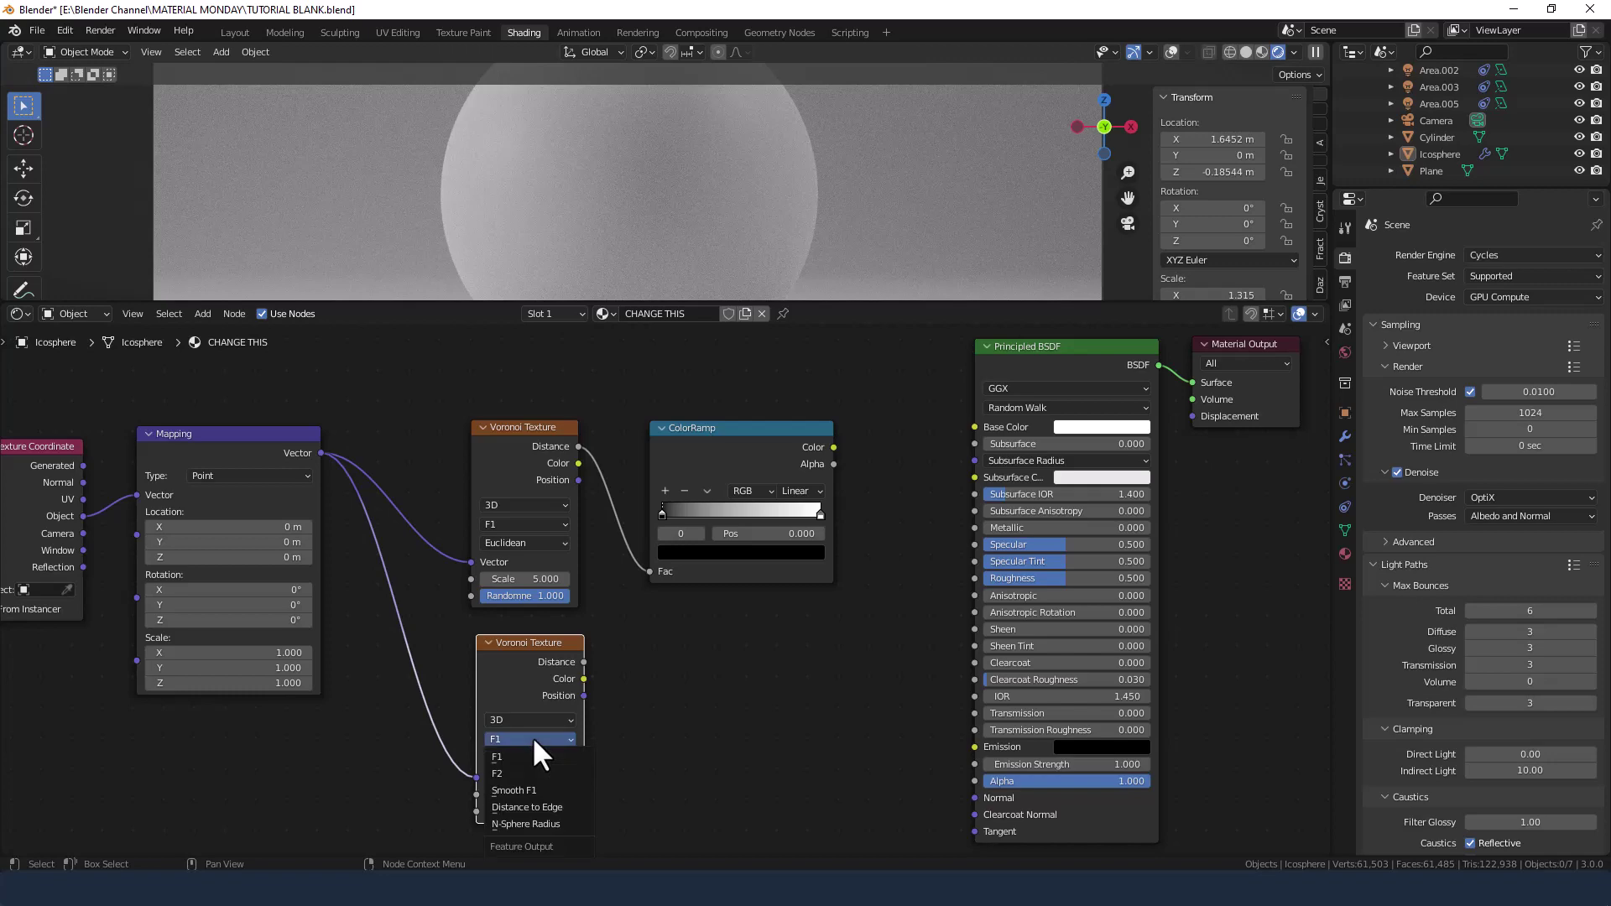
click(532, 789)
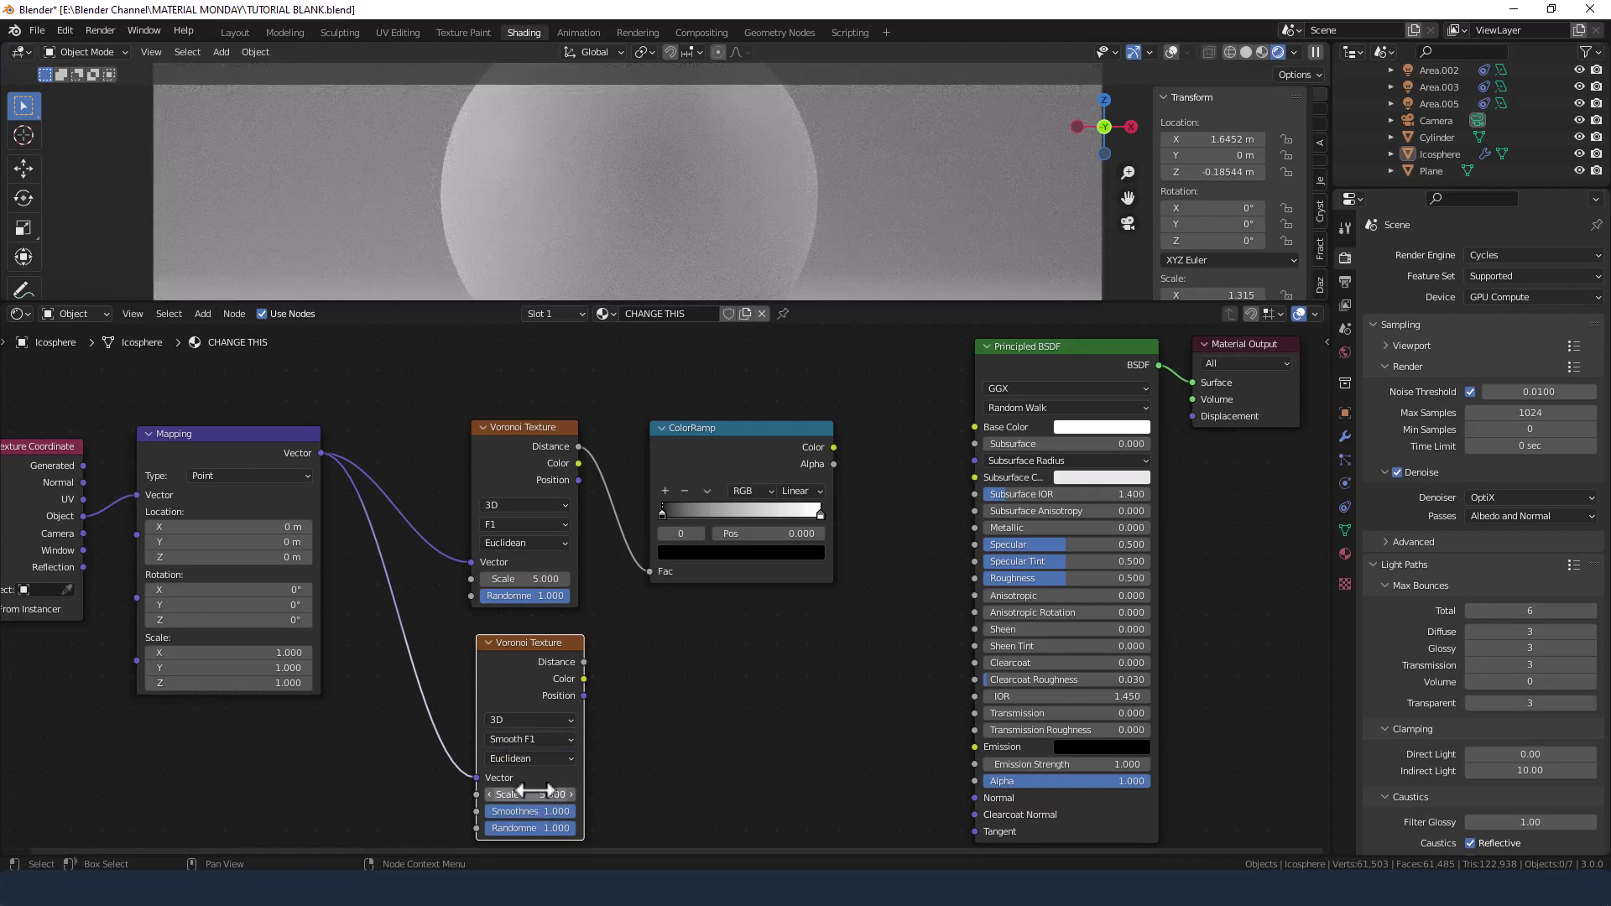
Duplicate the ColorRamp and connect the lower Voronoi's Distance to its Fac
click(705, 435)
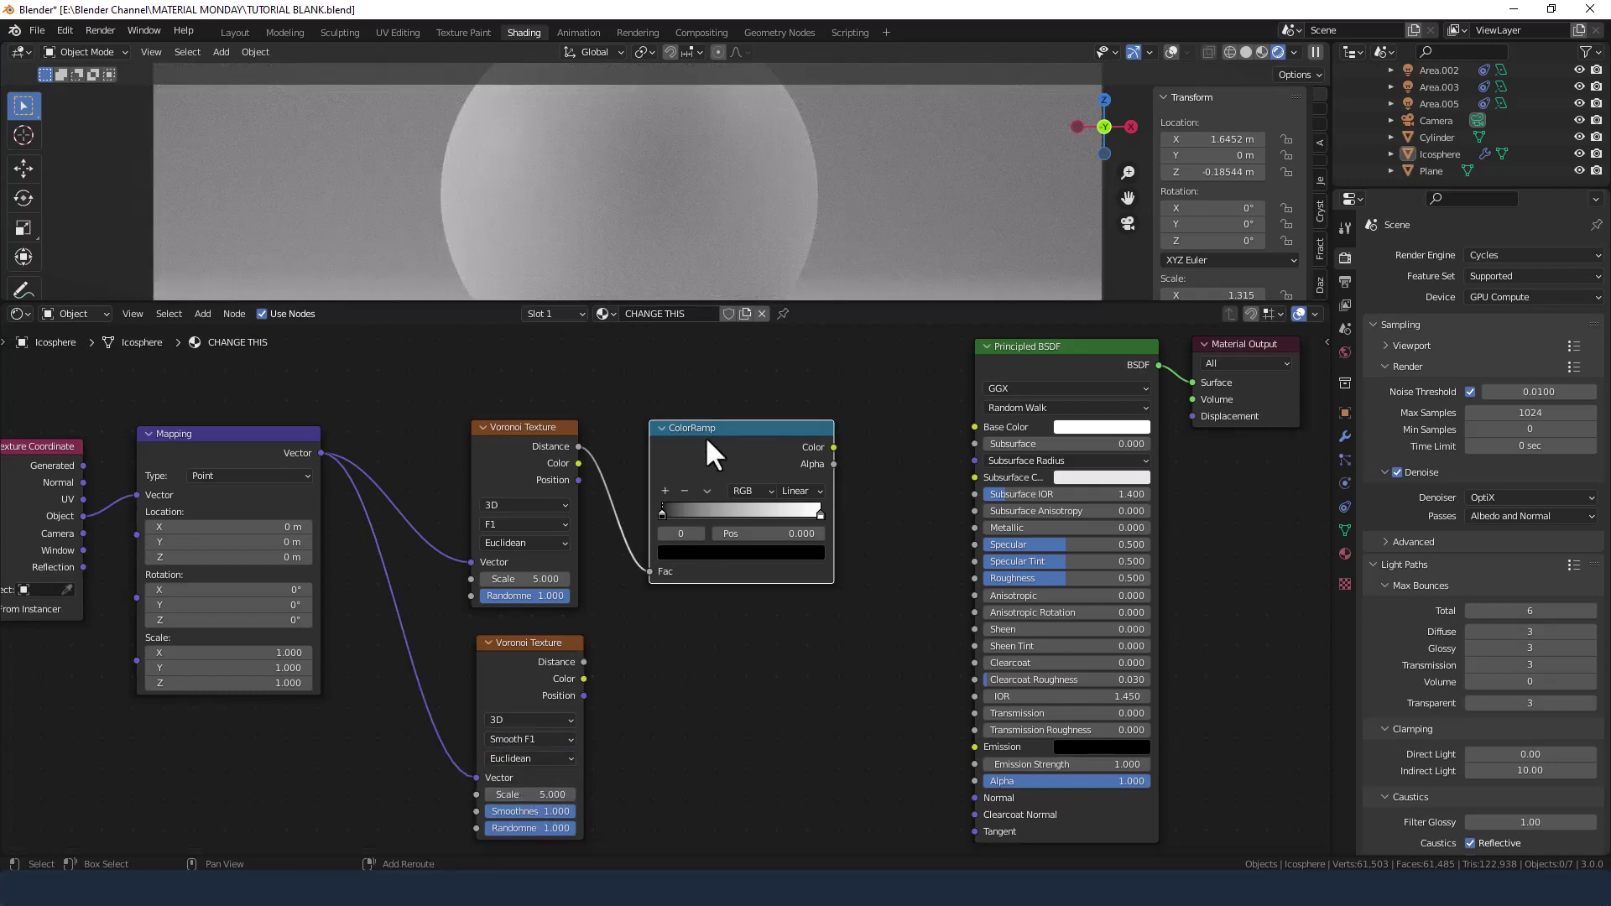
key(shift+d)
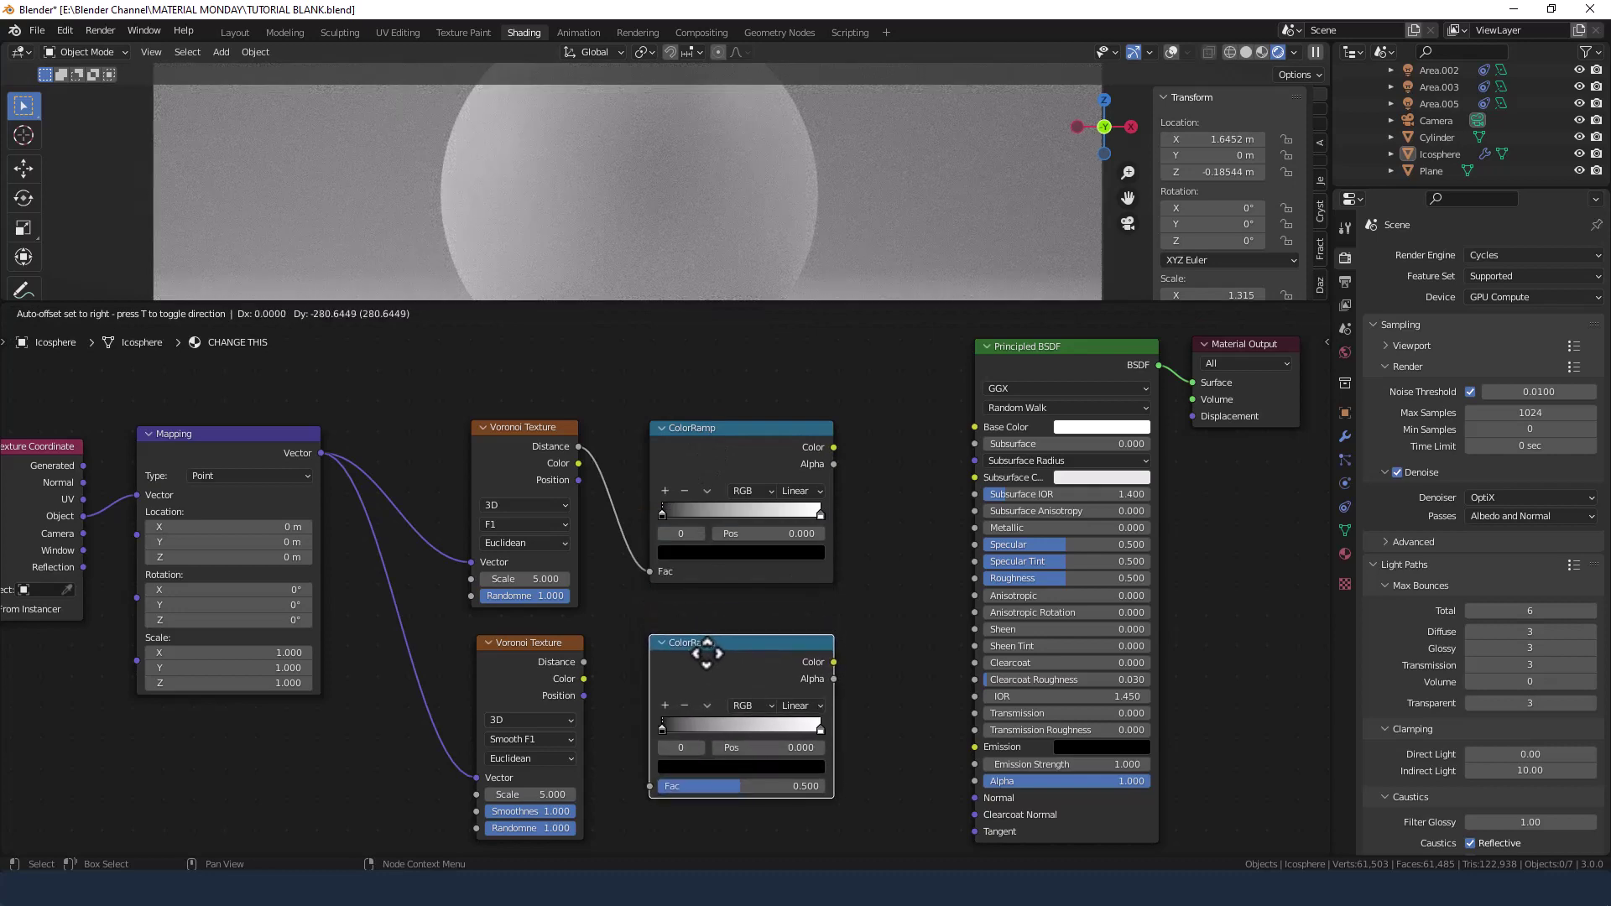
click(707, 653)
drag(584, 662, 648, 787)
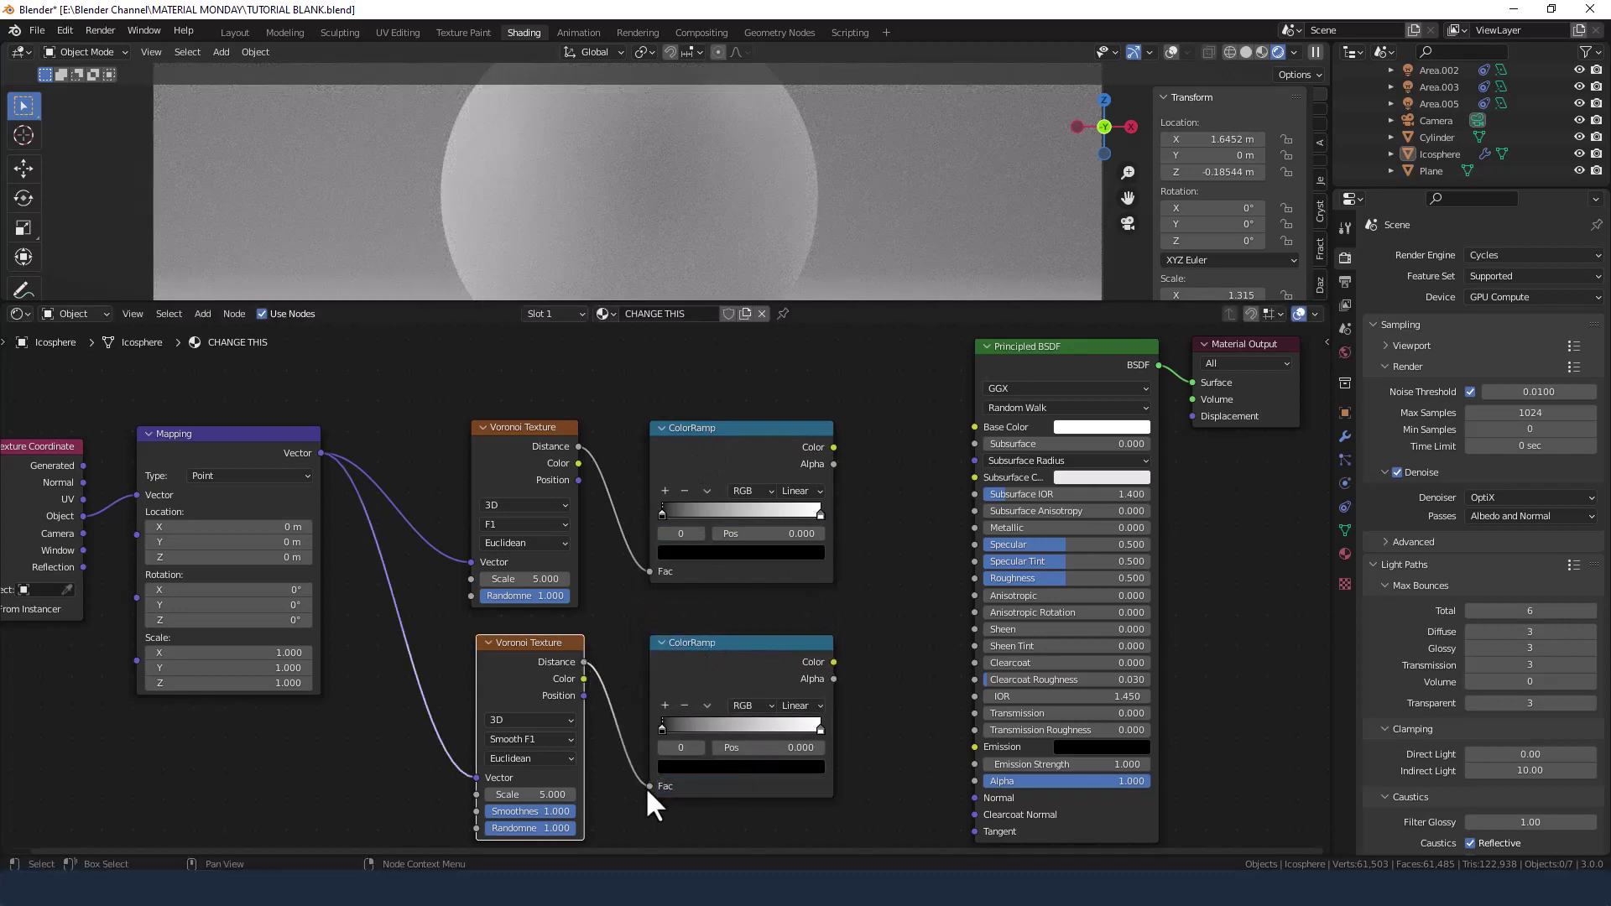
key(shift+a)
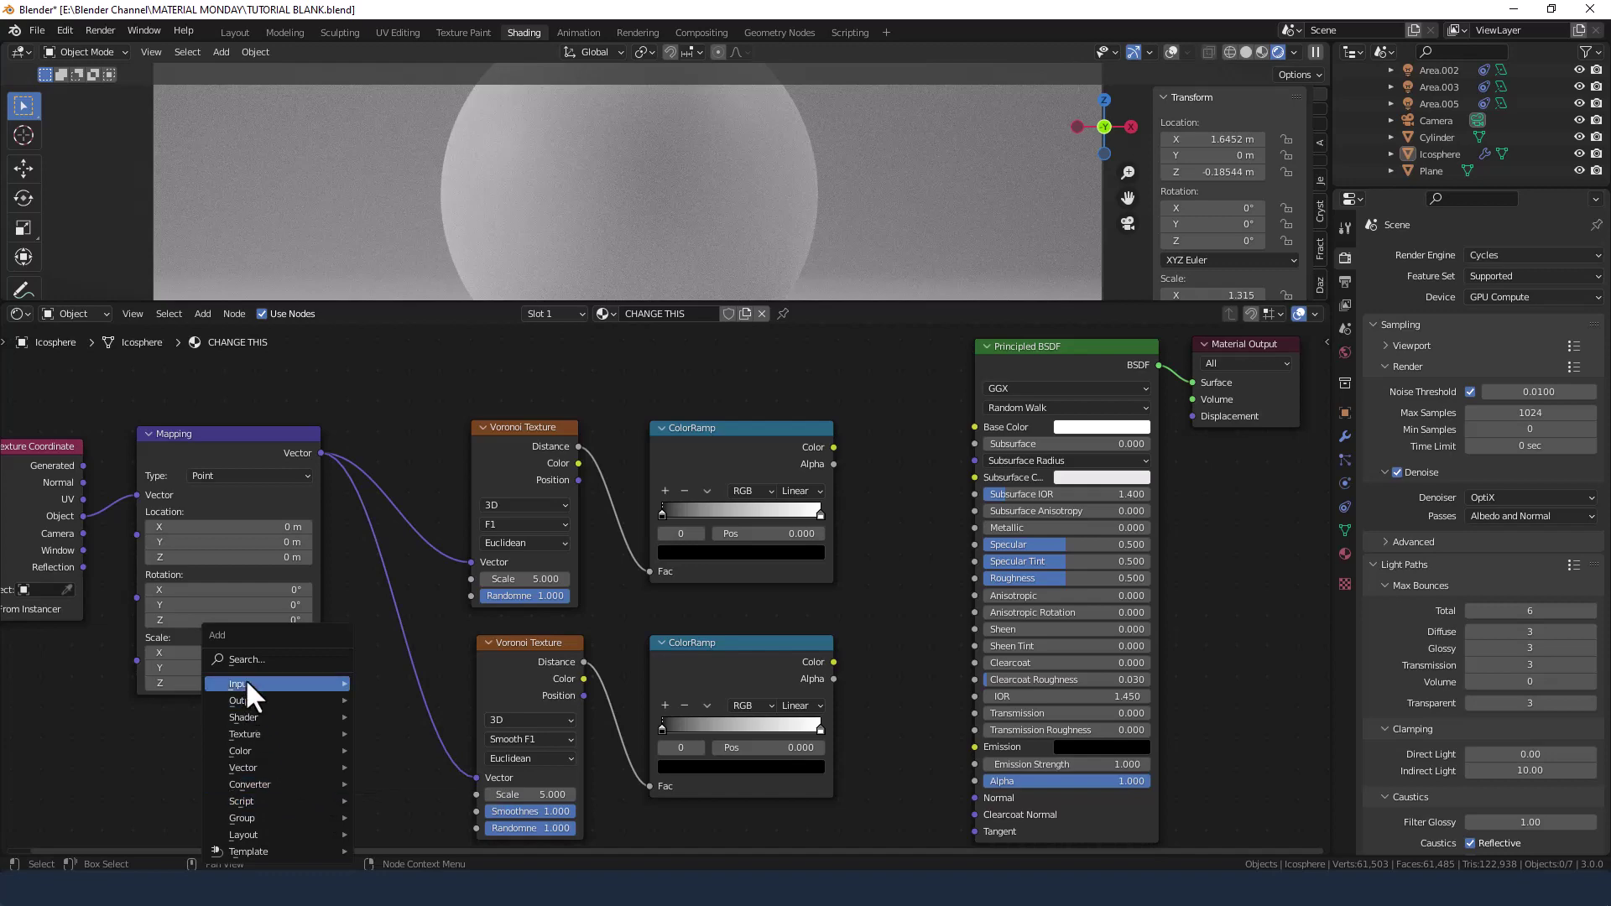
Add a Value node set to 5 driving the Scale of both Voronoi Textures
click(249, 658)
text(value)
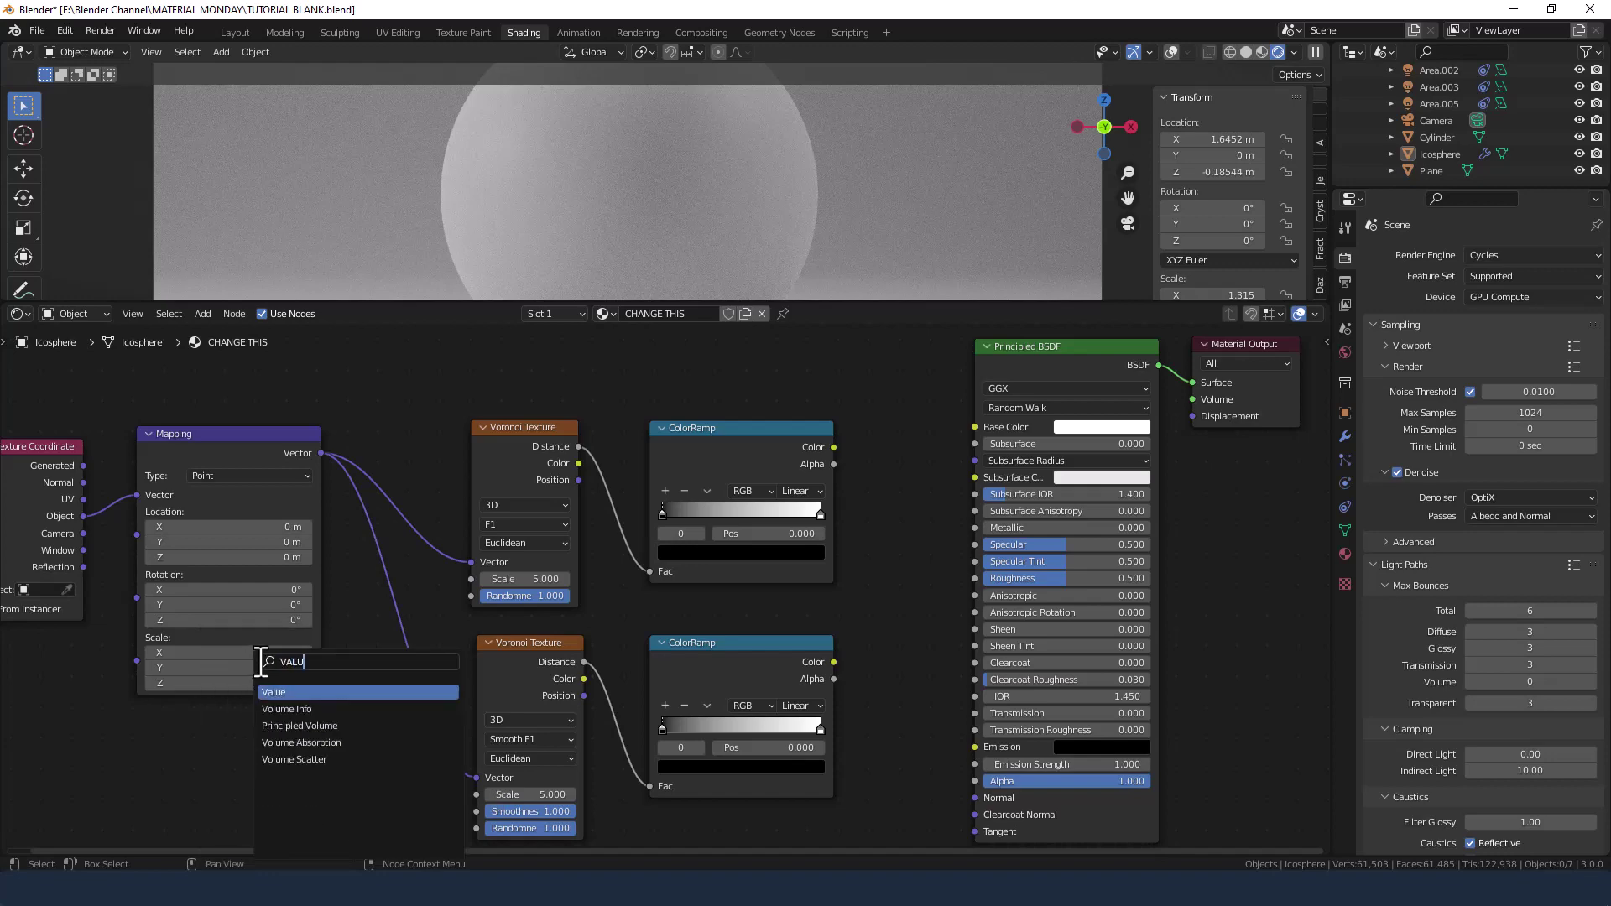
key(Return)
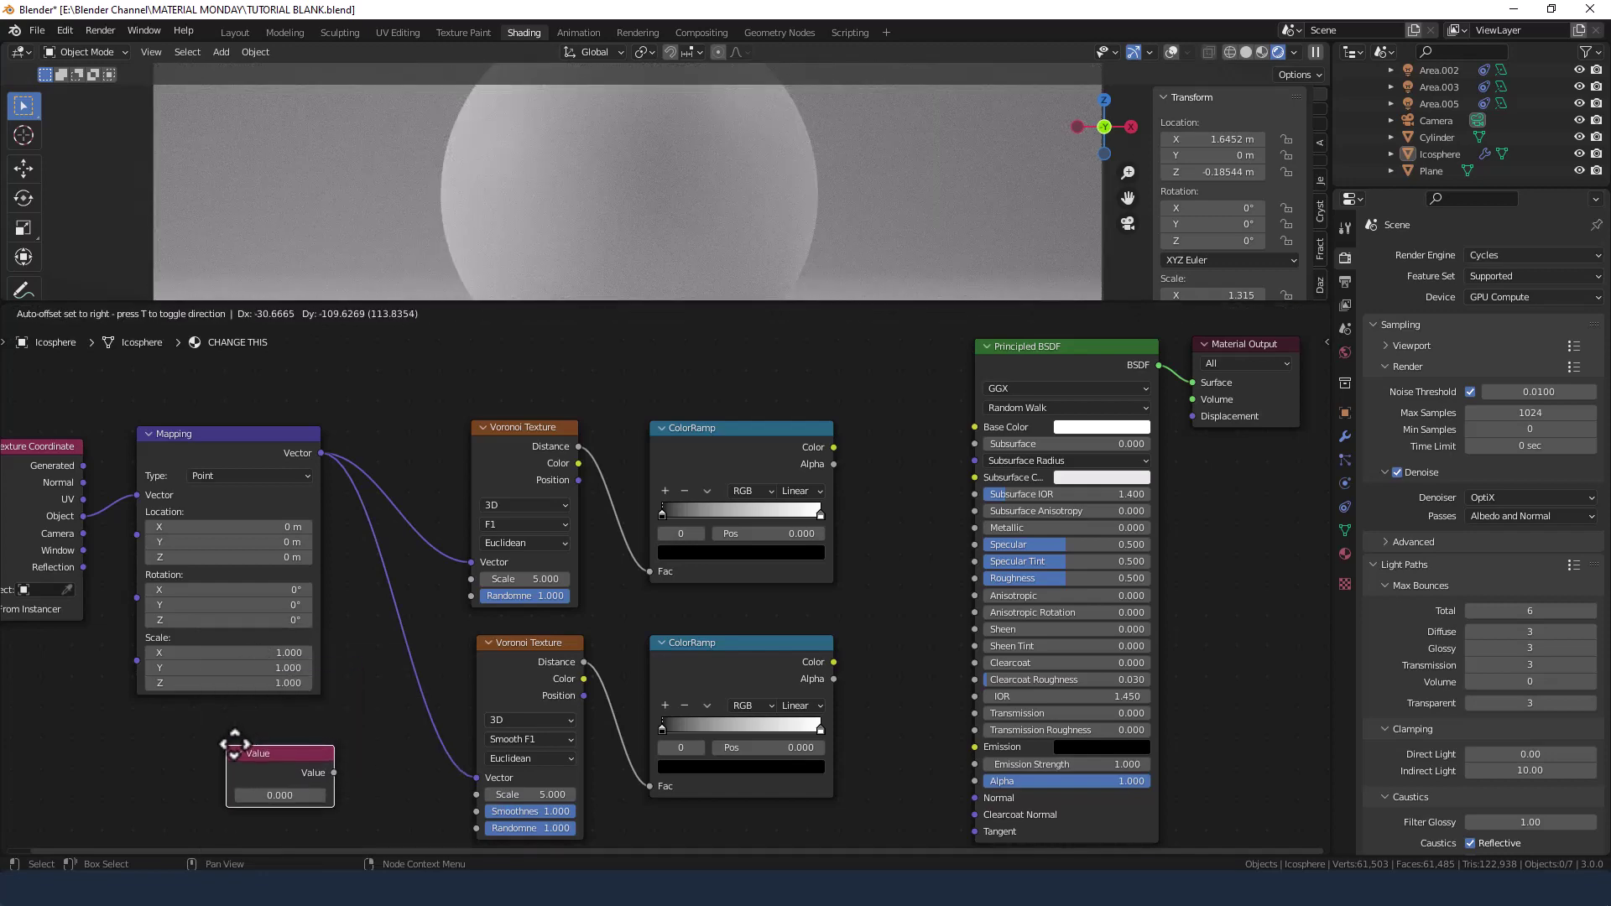
click(238, 744)
drag(333, 769, 470, 579)
drag(334, 771, 477, 794)
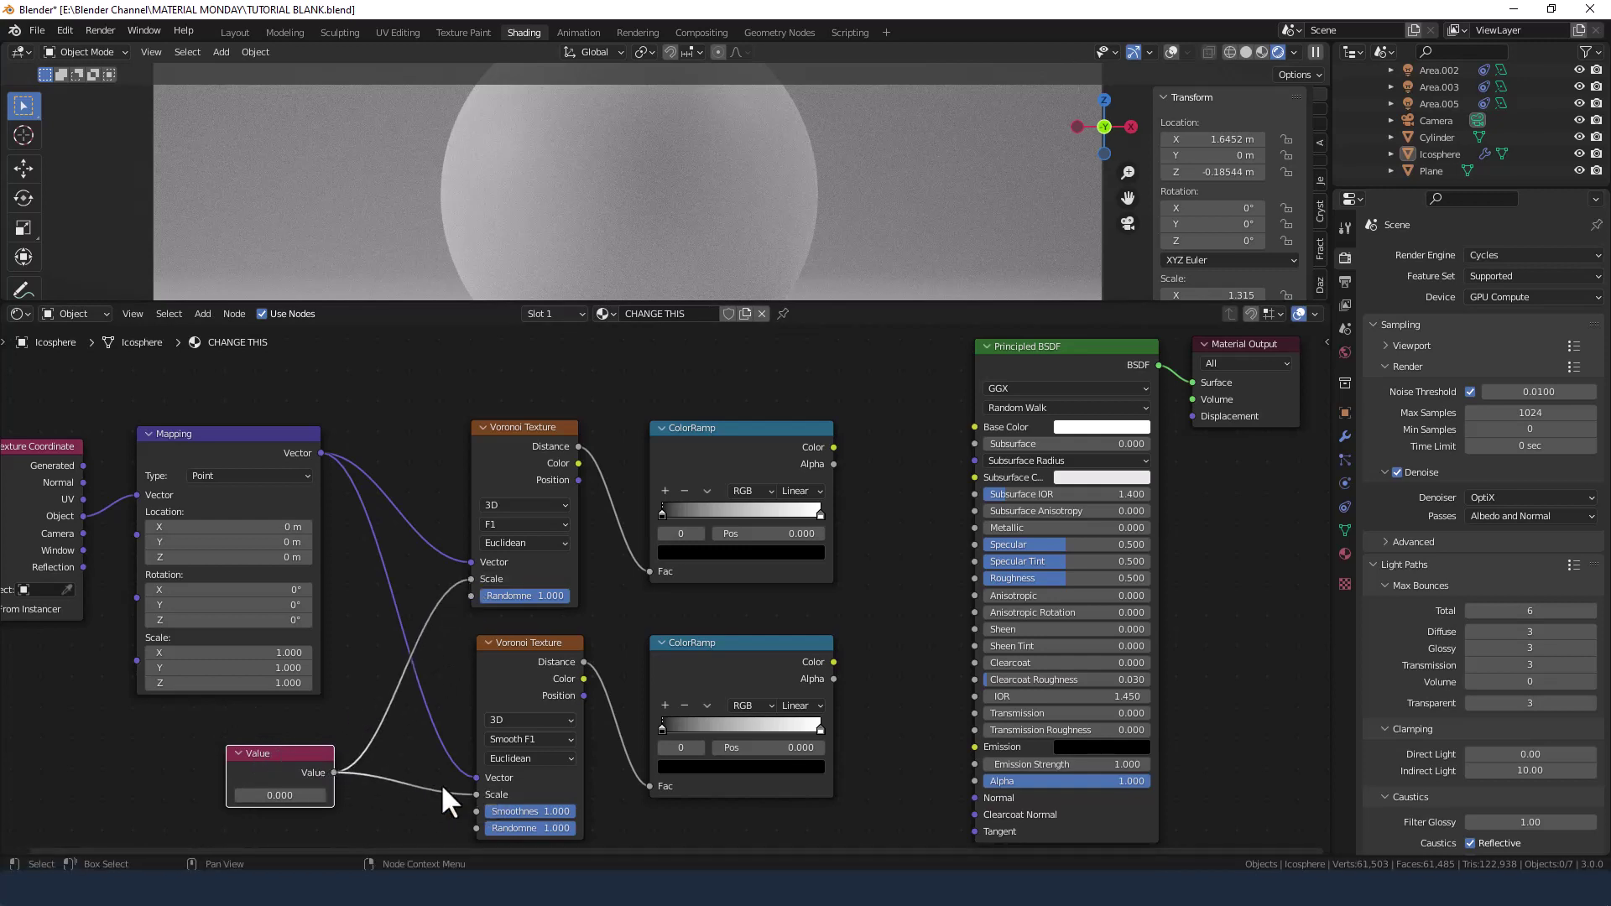
click(281, 795)
text(5)
key(Return)
Move the Principled BSDF and Material Output nodes right and down for room
middle_drag(774, 618, 589, 616)
drag(644, 370, 948, 469)
drag(884, 364, 1079, 430)
middle_drag(853, 515, 830, 497)
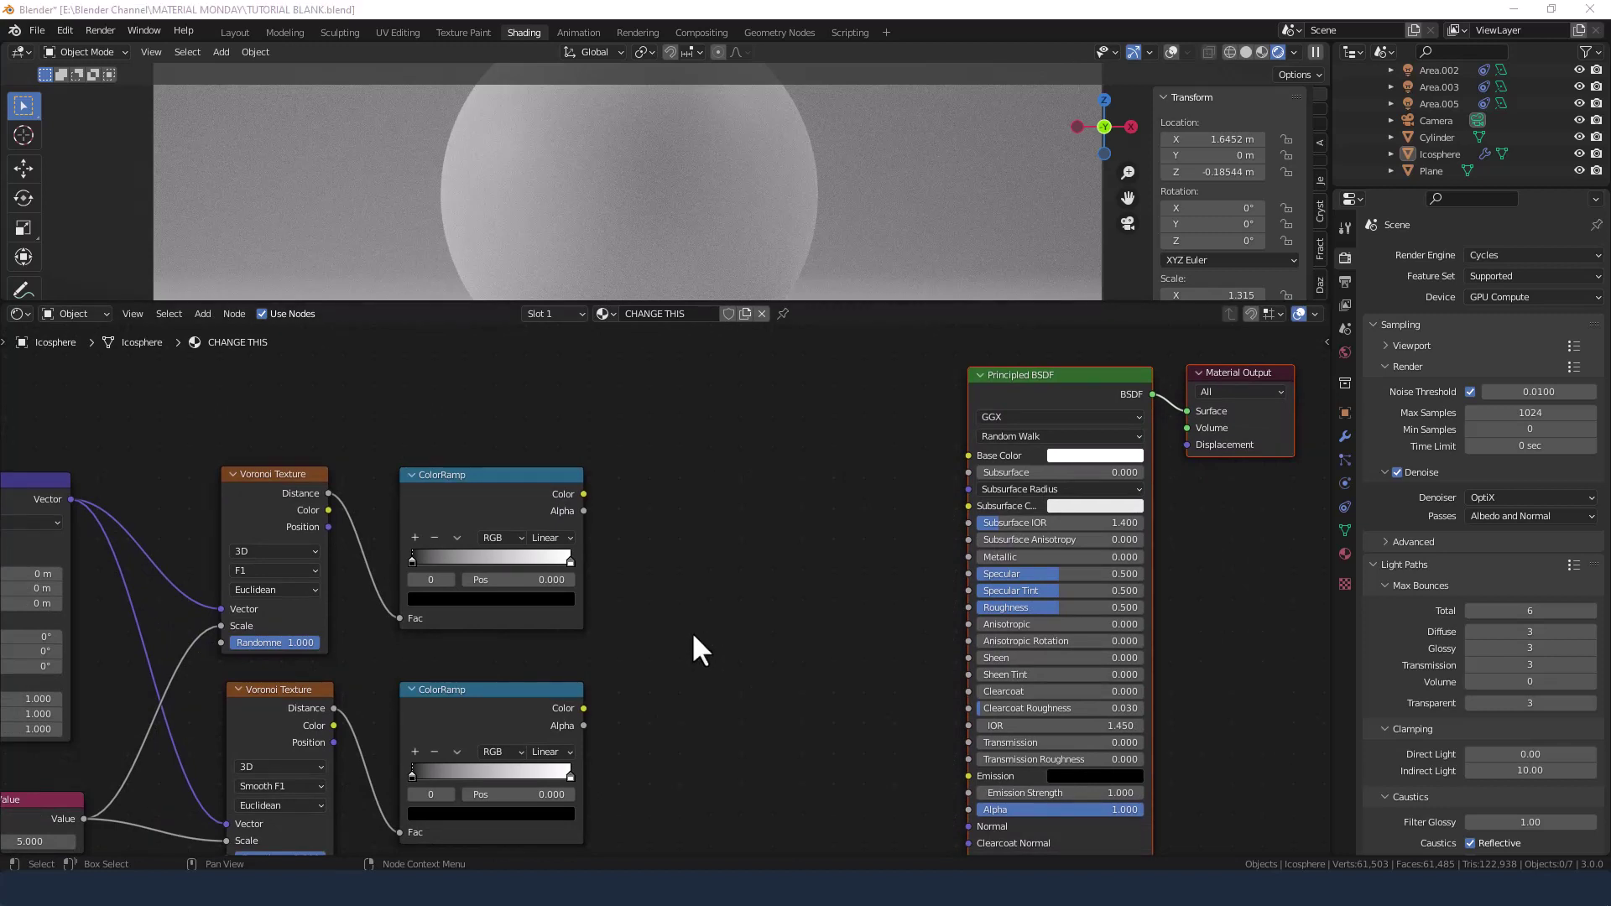
key(shift+a)
Add a Math Subtract node taking the top and bottom ColorRamp colours
text(M)
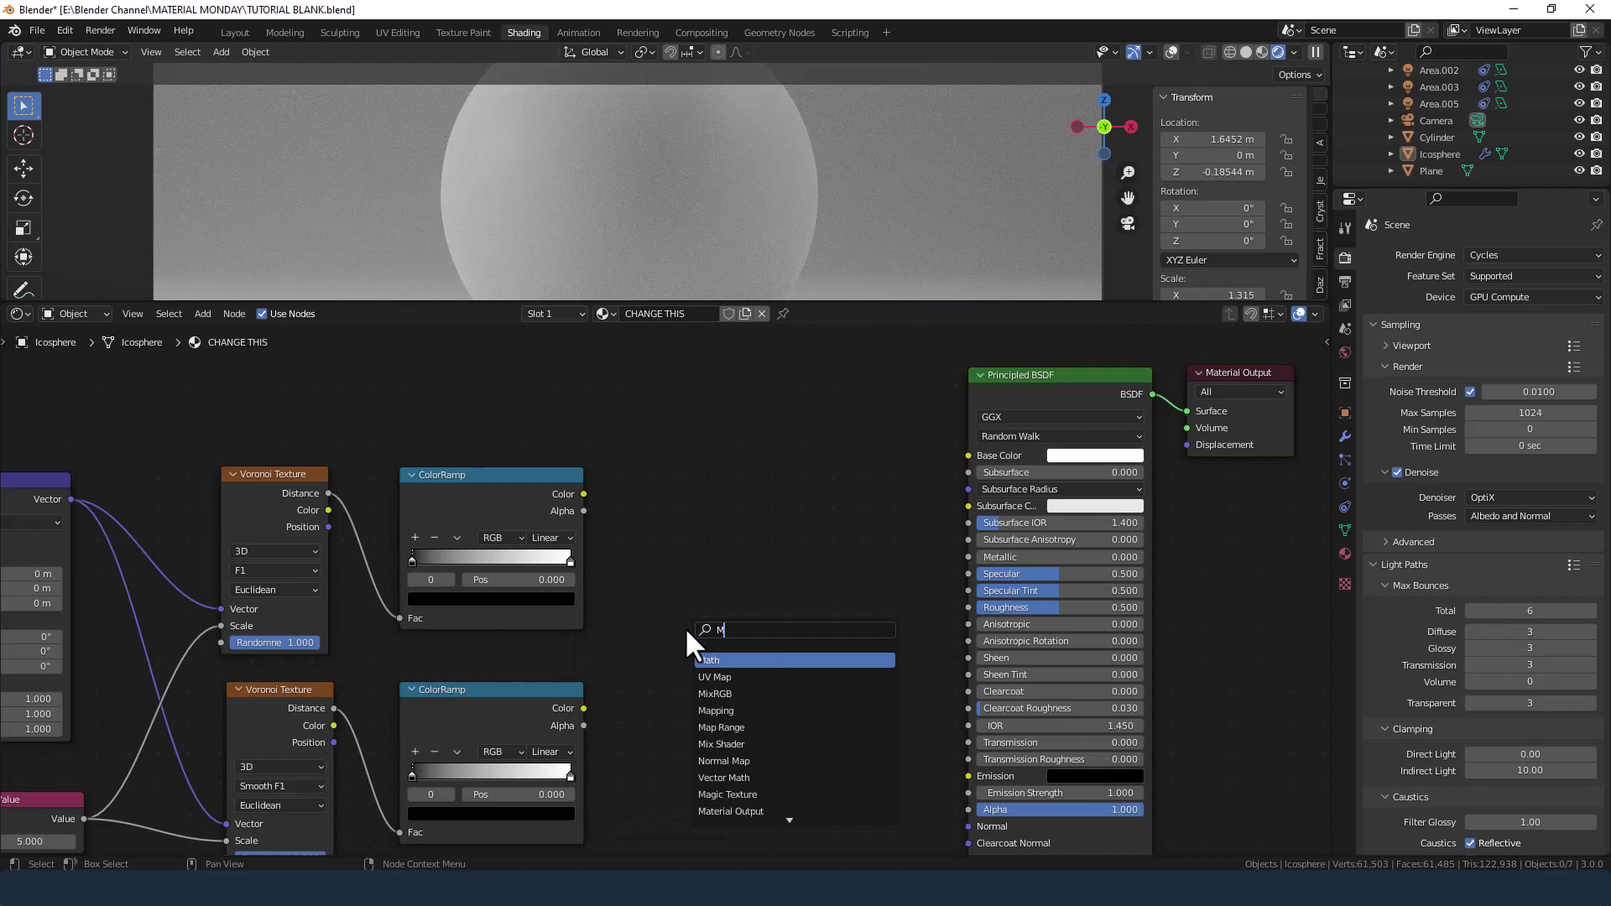
text(a)
key(Return)
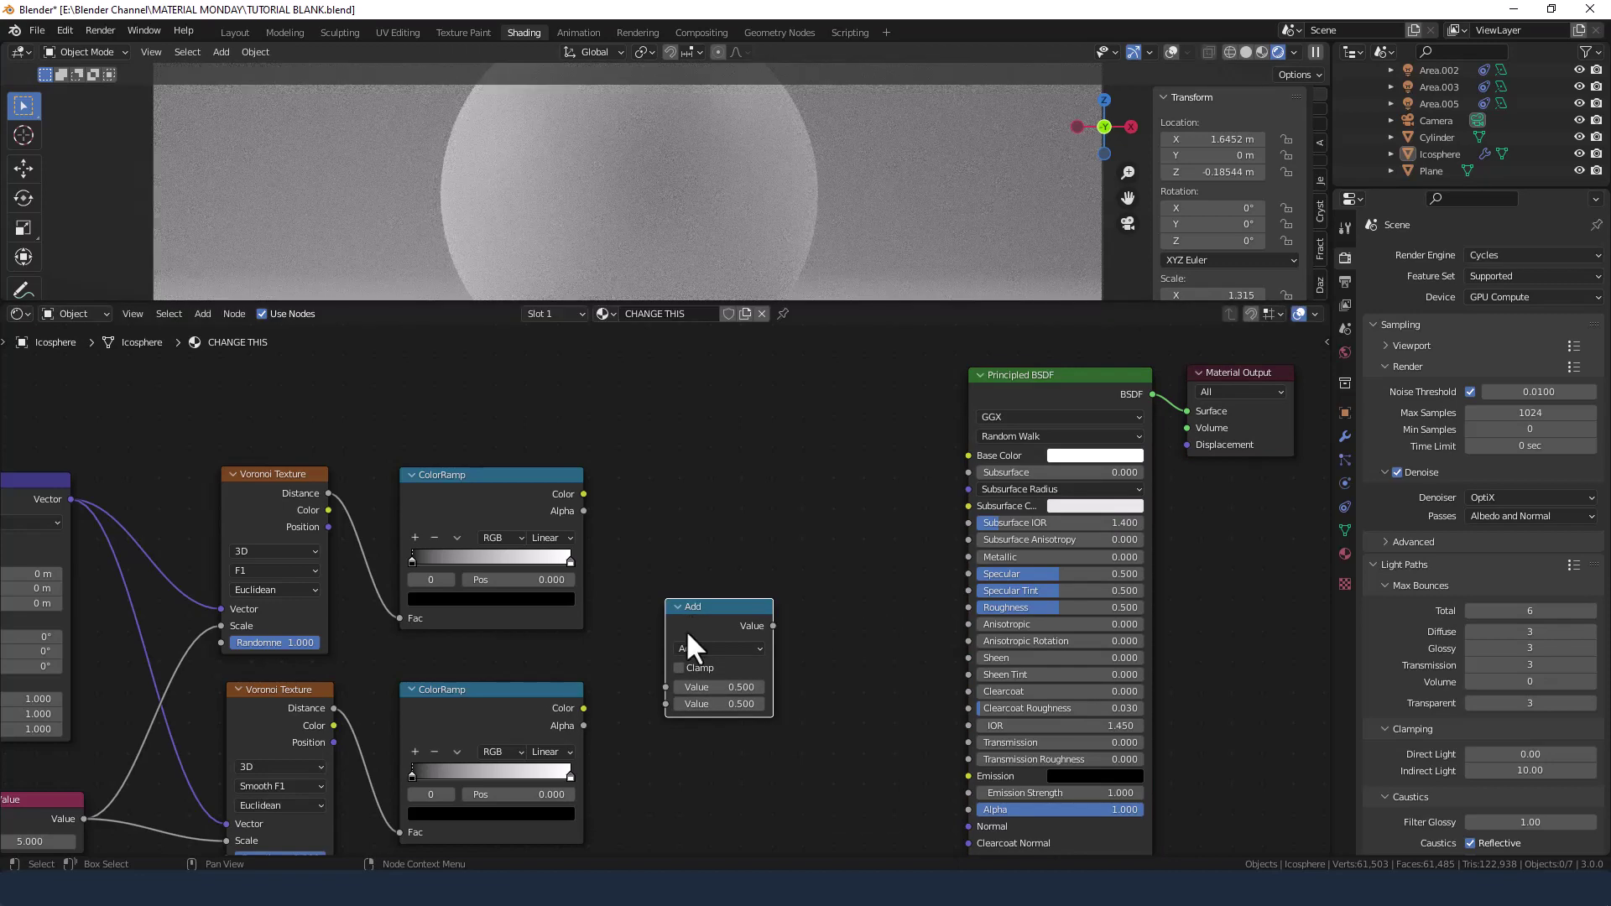
click(707, 651)
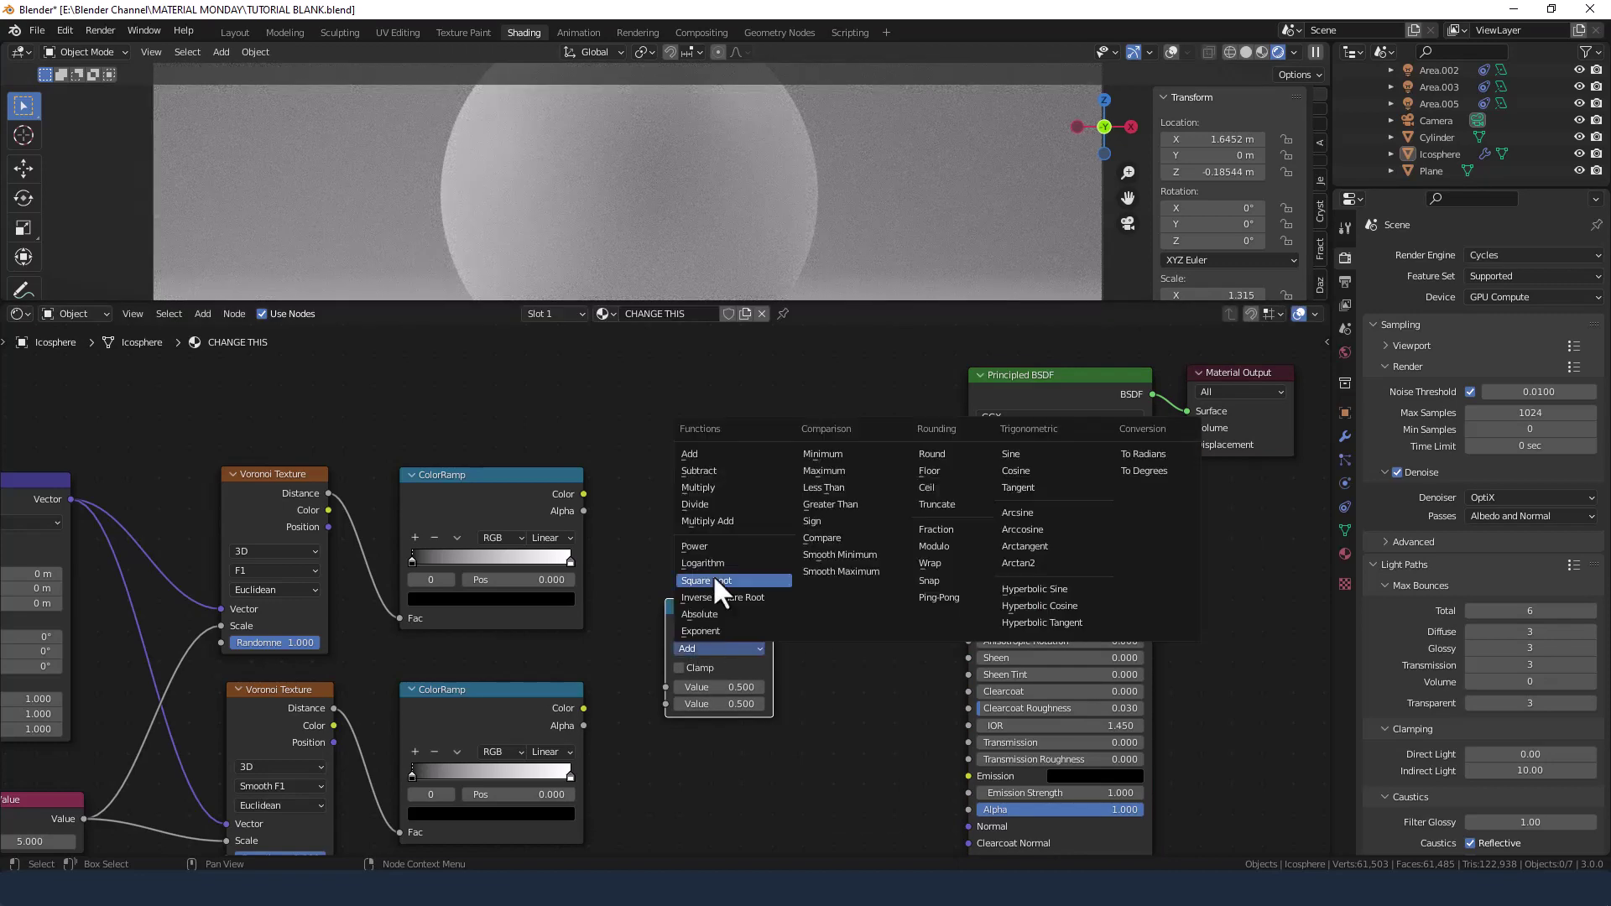
click(720, 472)
drag(583, 494, 667, 704)
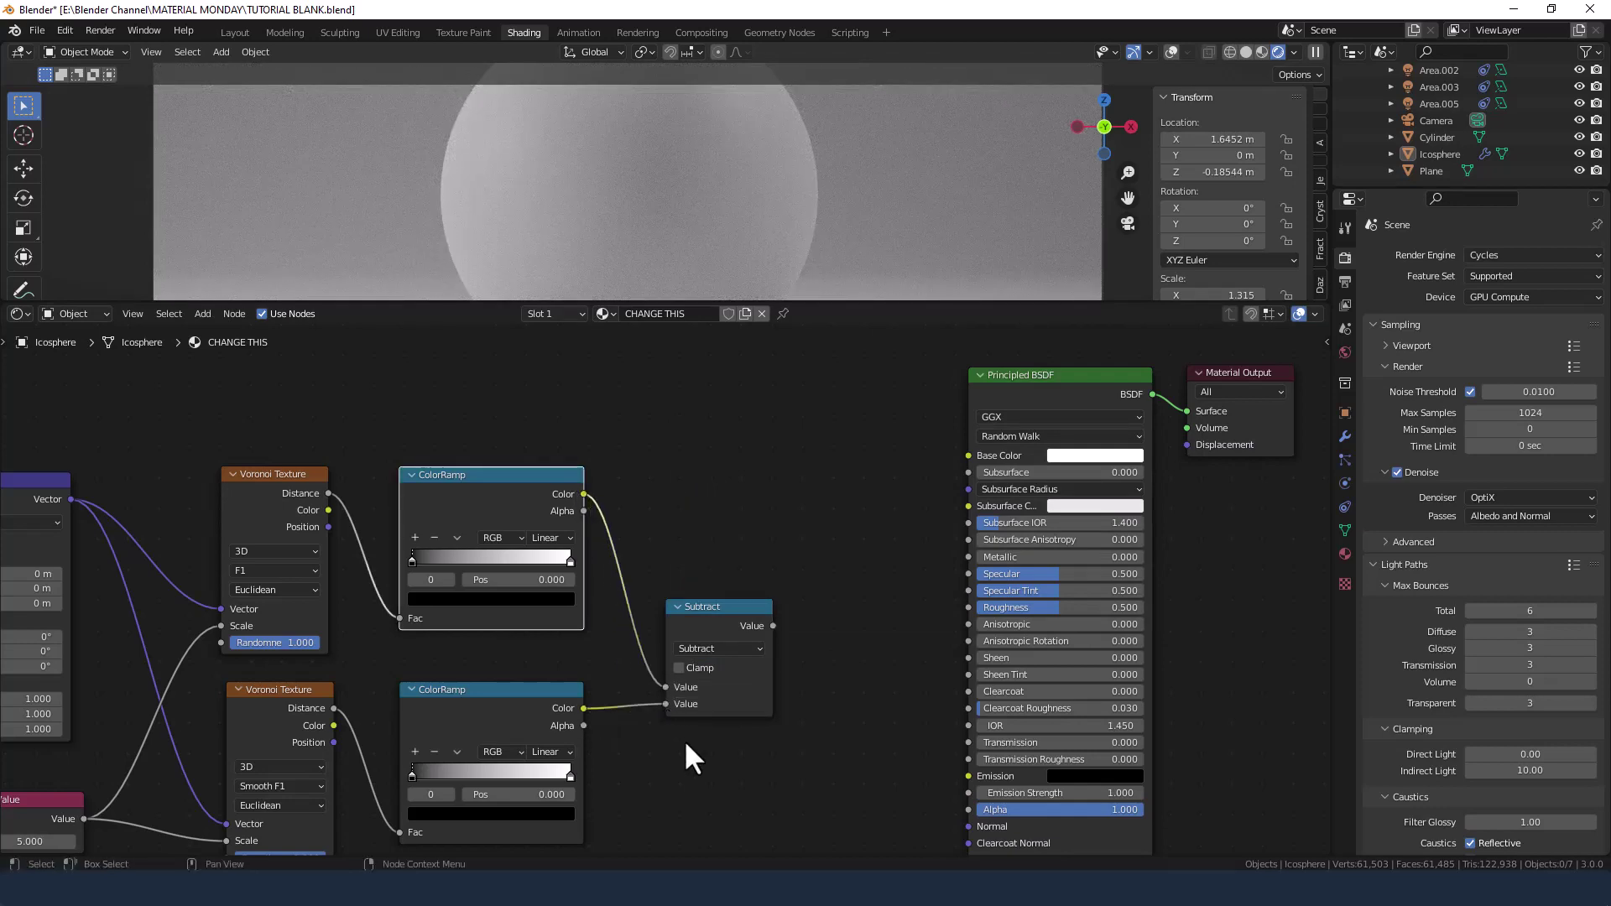
middle_drag(755, 759, 593, 755)
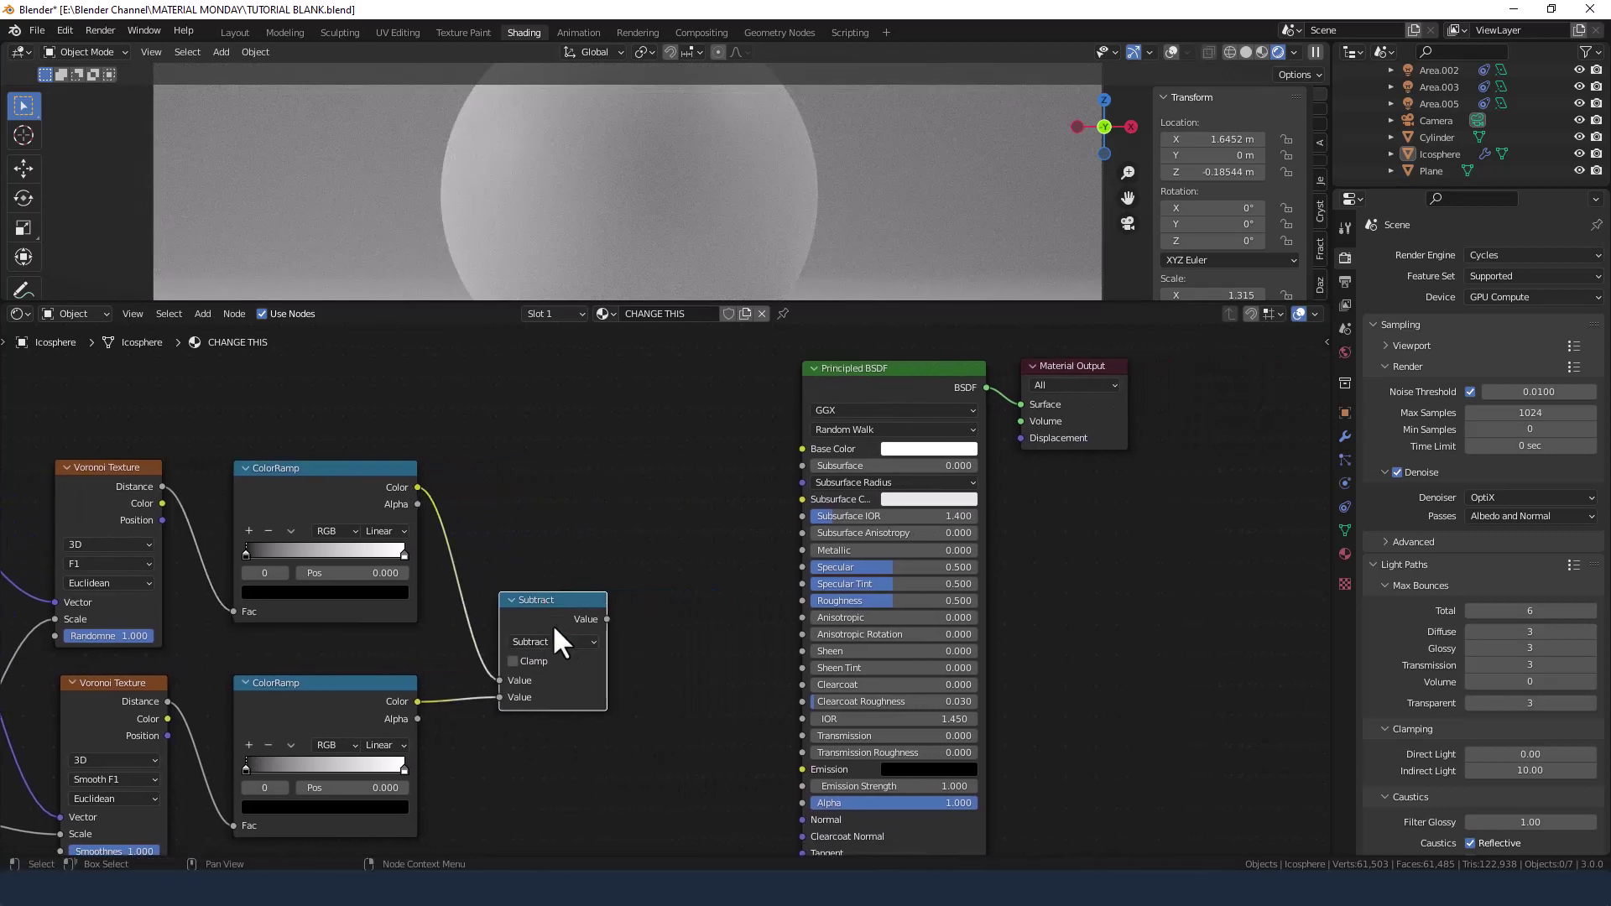
Duplicate it as a Less Than node and feed the Subtract result into it
key(shift+d)
click(681, 641)
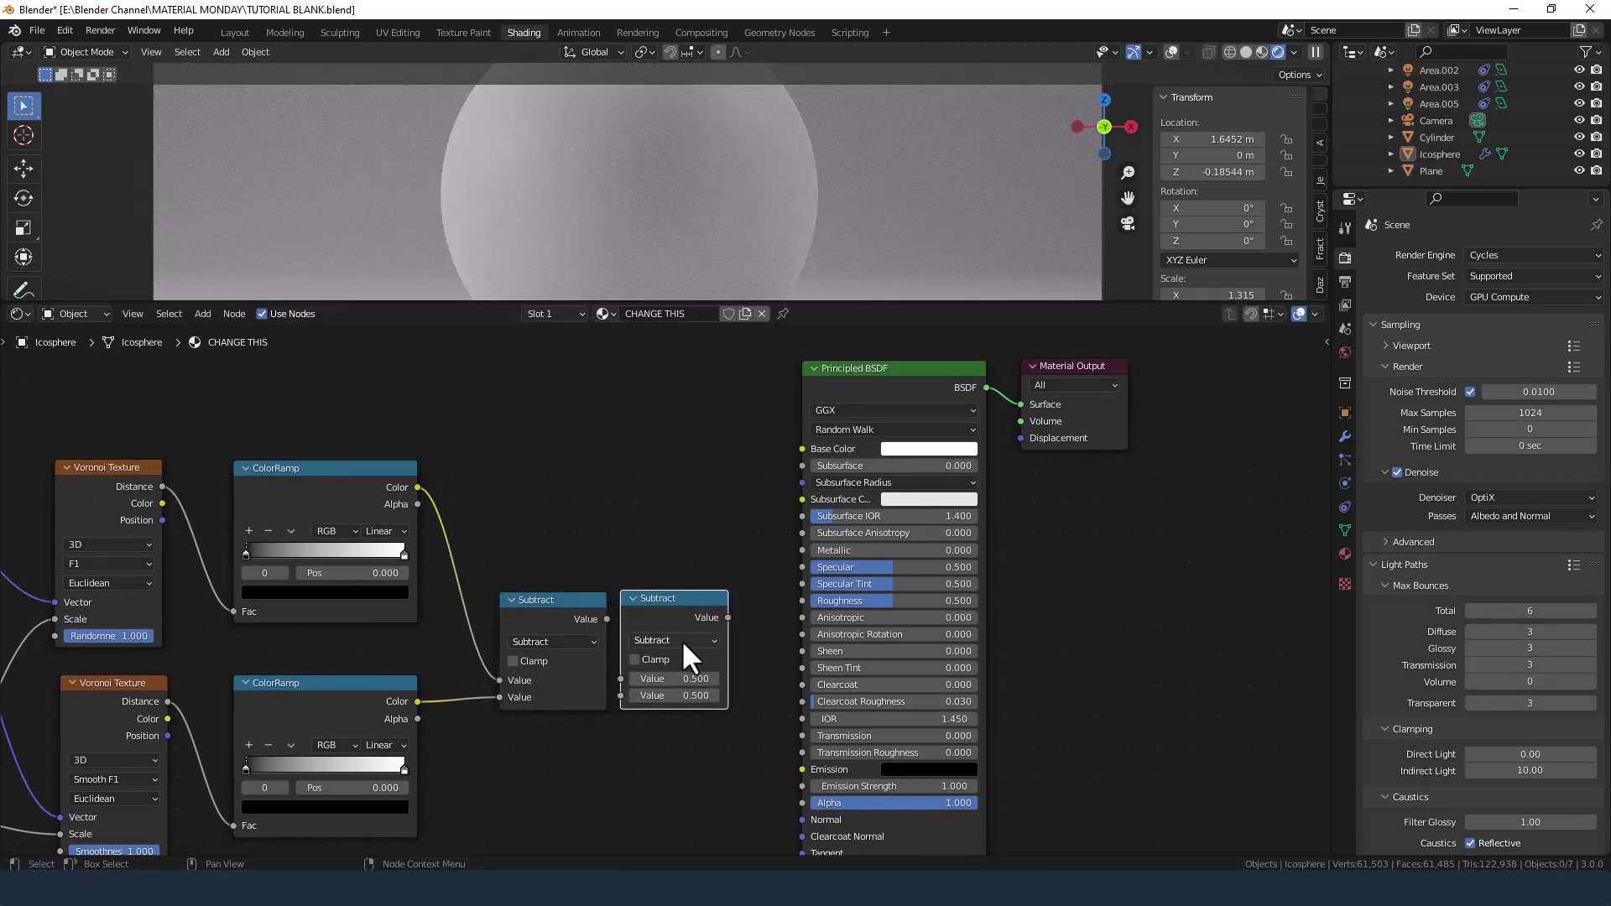
click(687, 639)
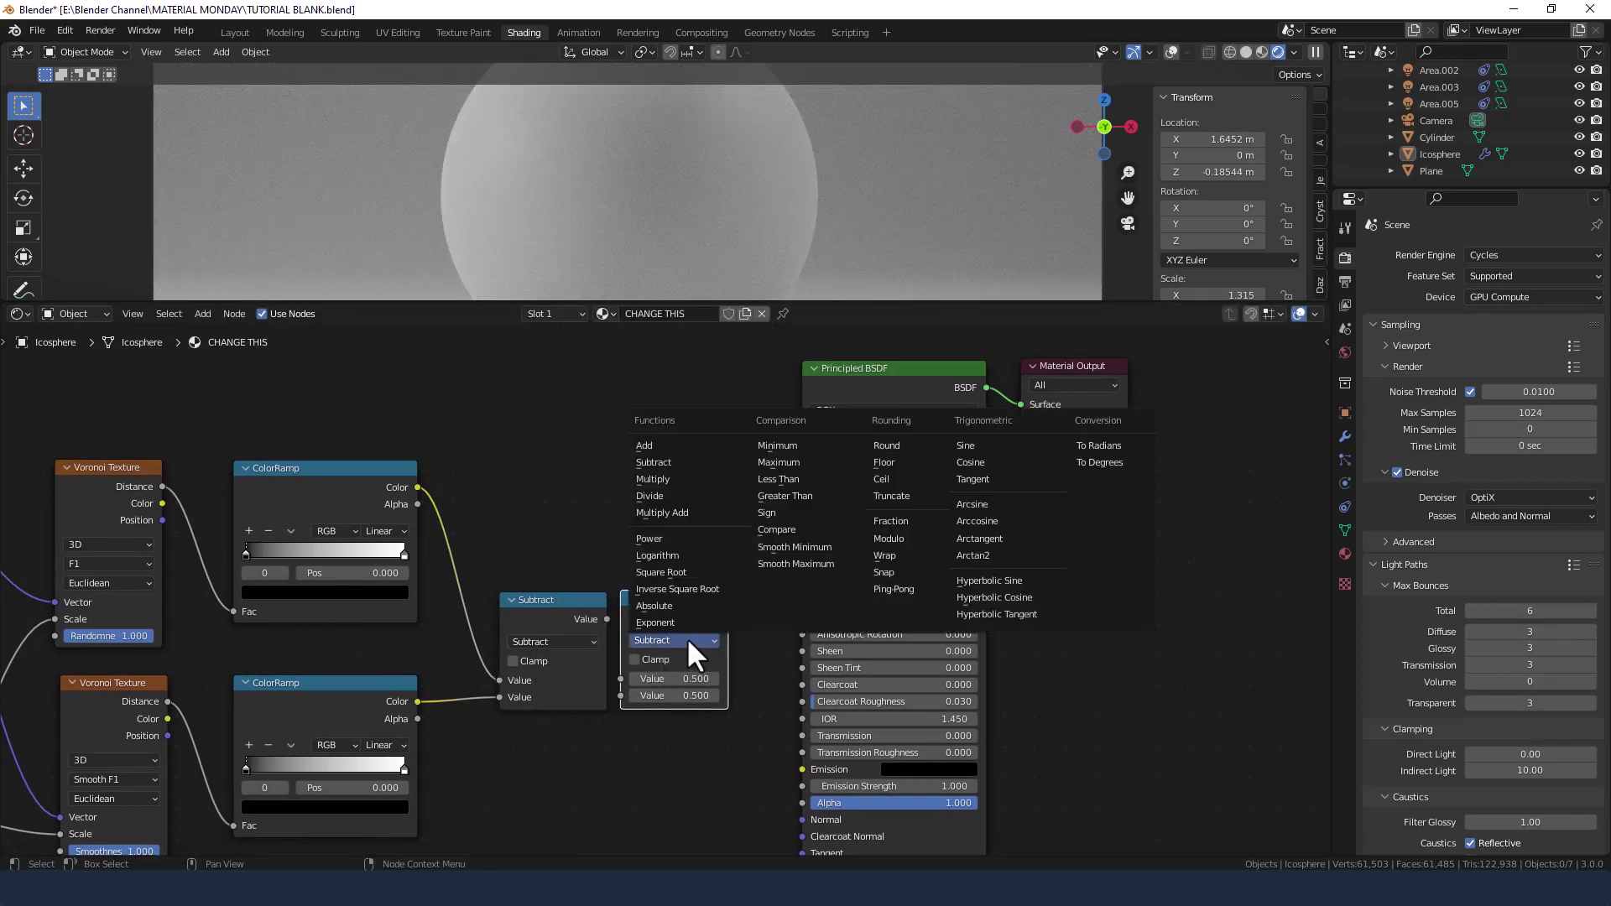
click(780, 479)
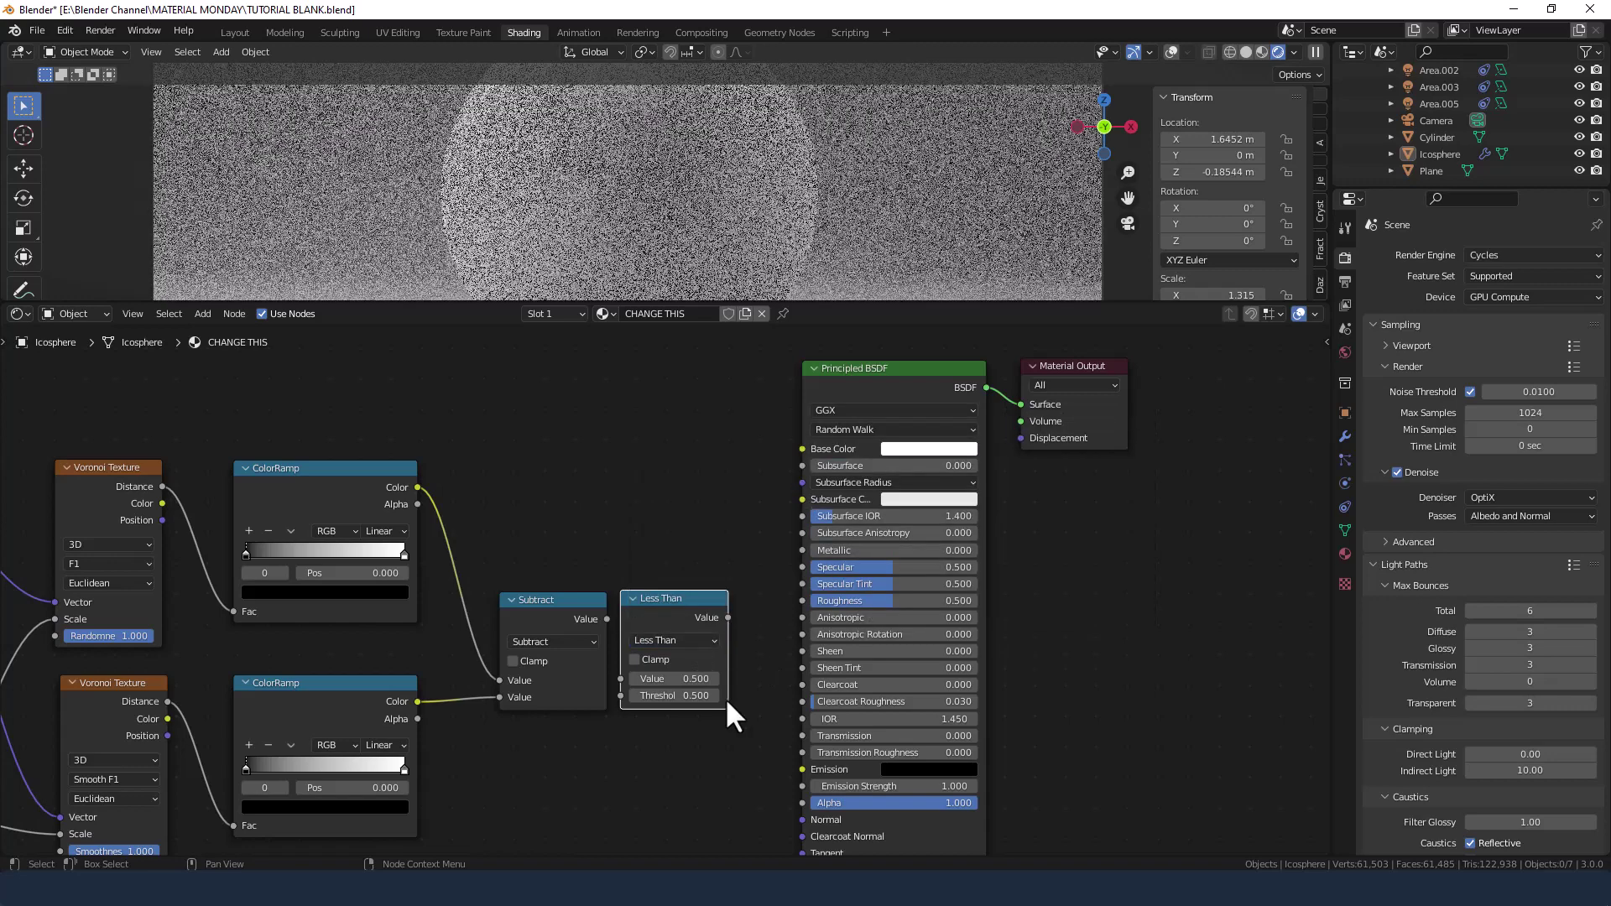
click(604, 617)
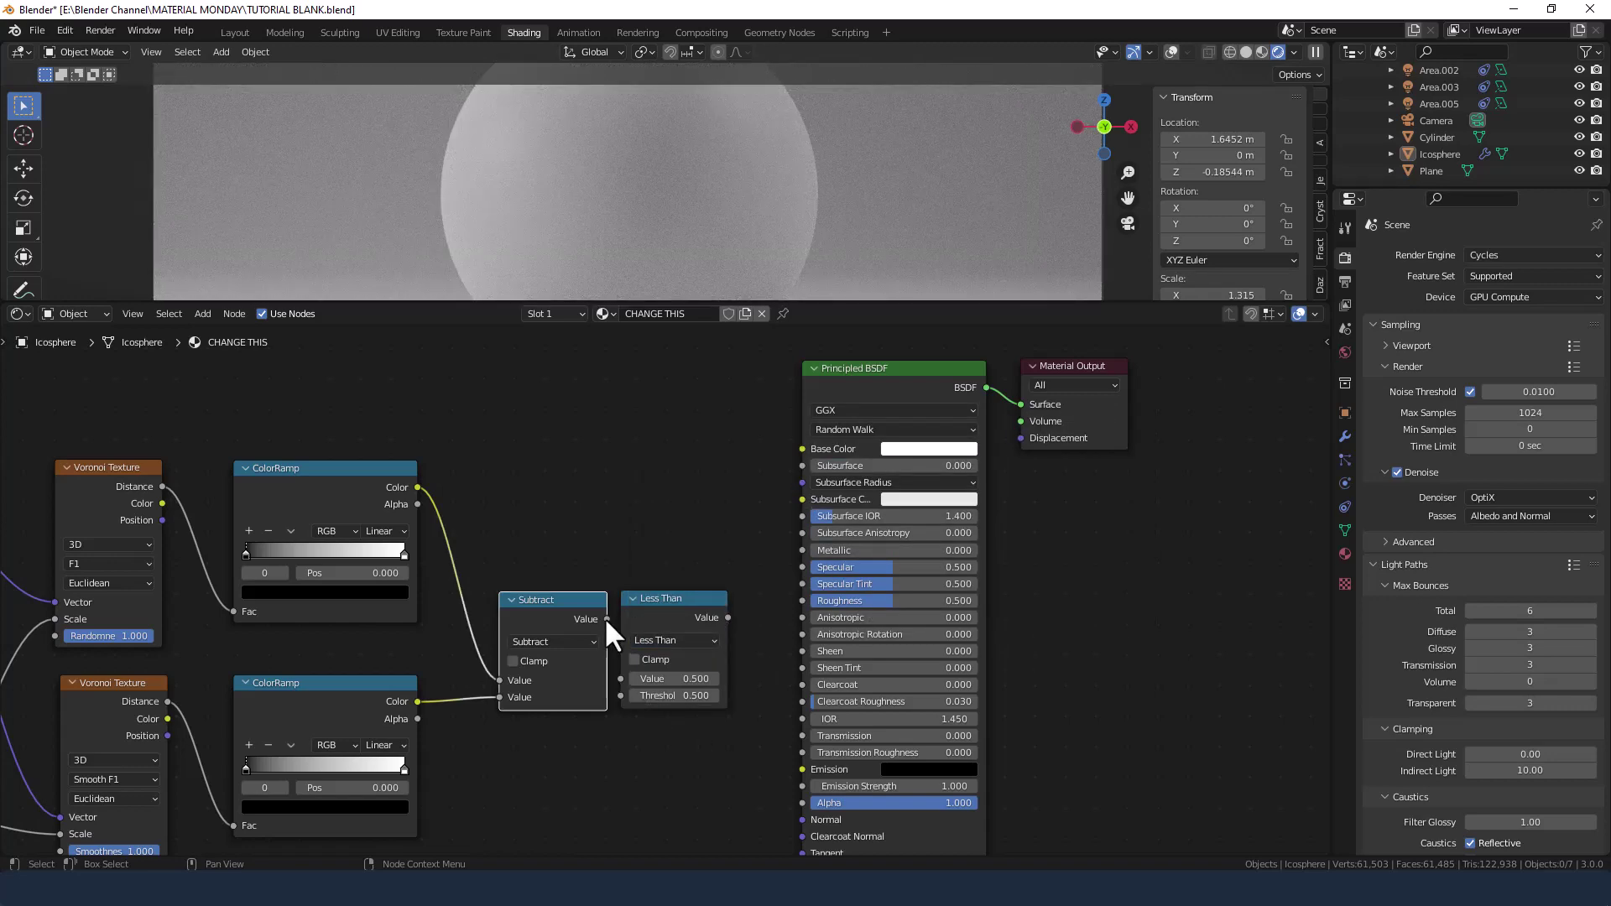
drag(606, 621, 621, 677)
drag(663, 609, 660, 677)
Shift the Principled BSDF and Material Output further right and reframe the node chain
drag(814, 341, 1253, 451)
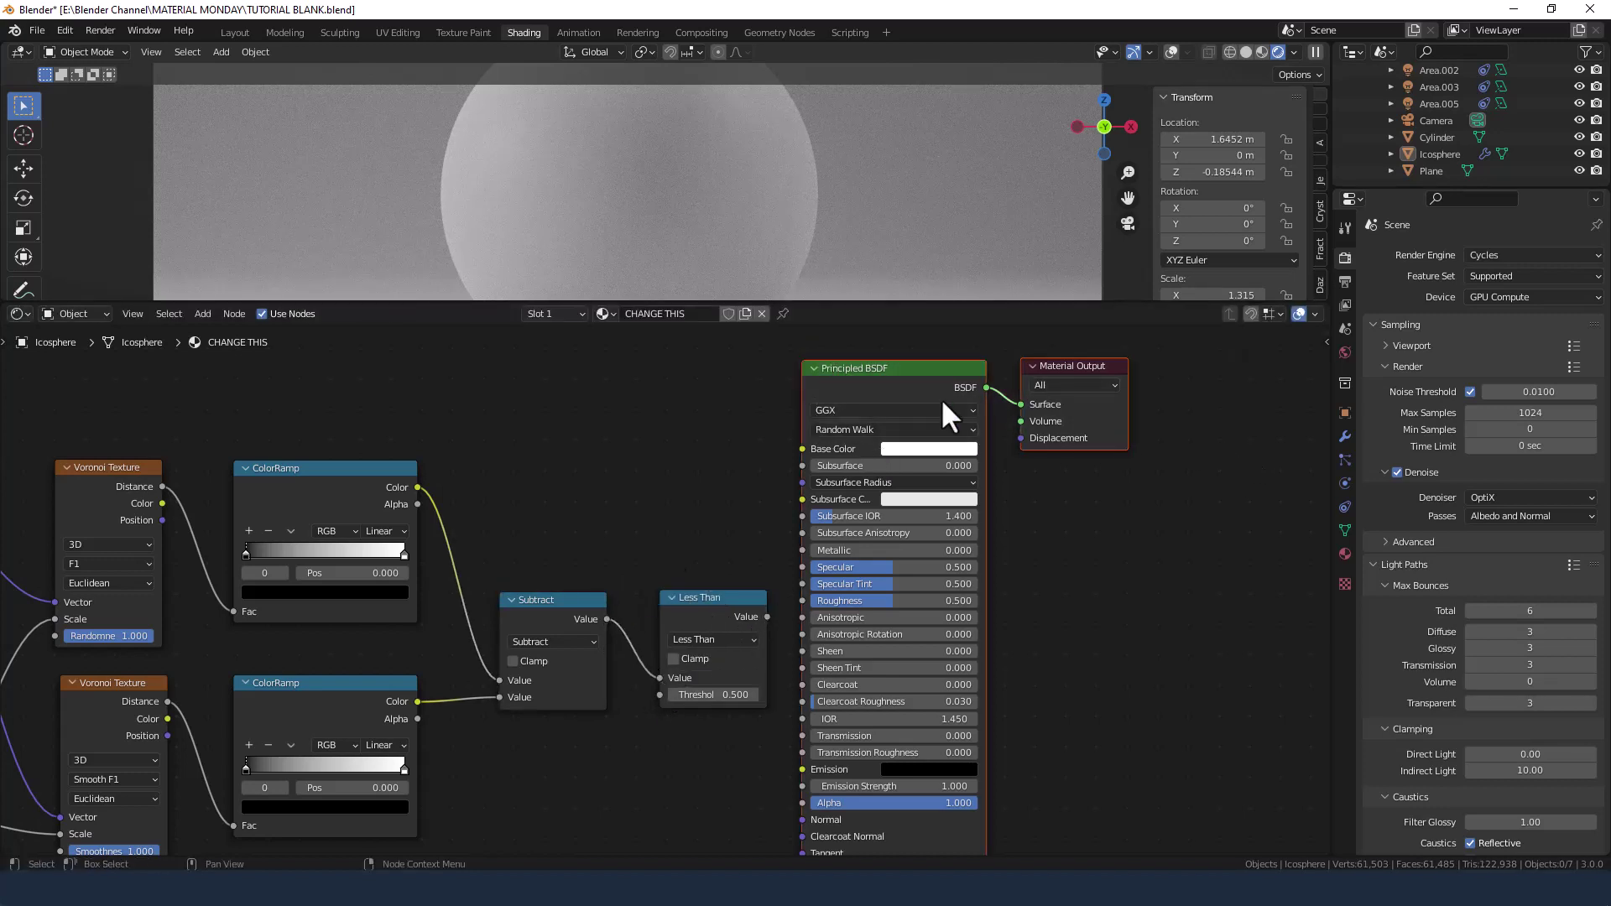
drag(893, 380, 1068, 376)
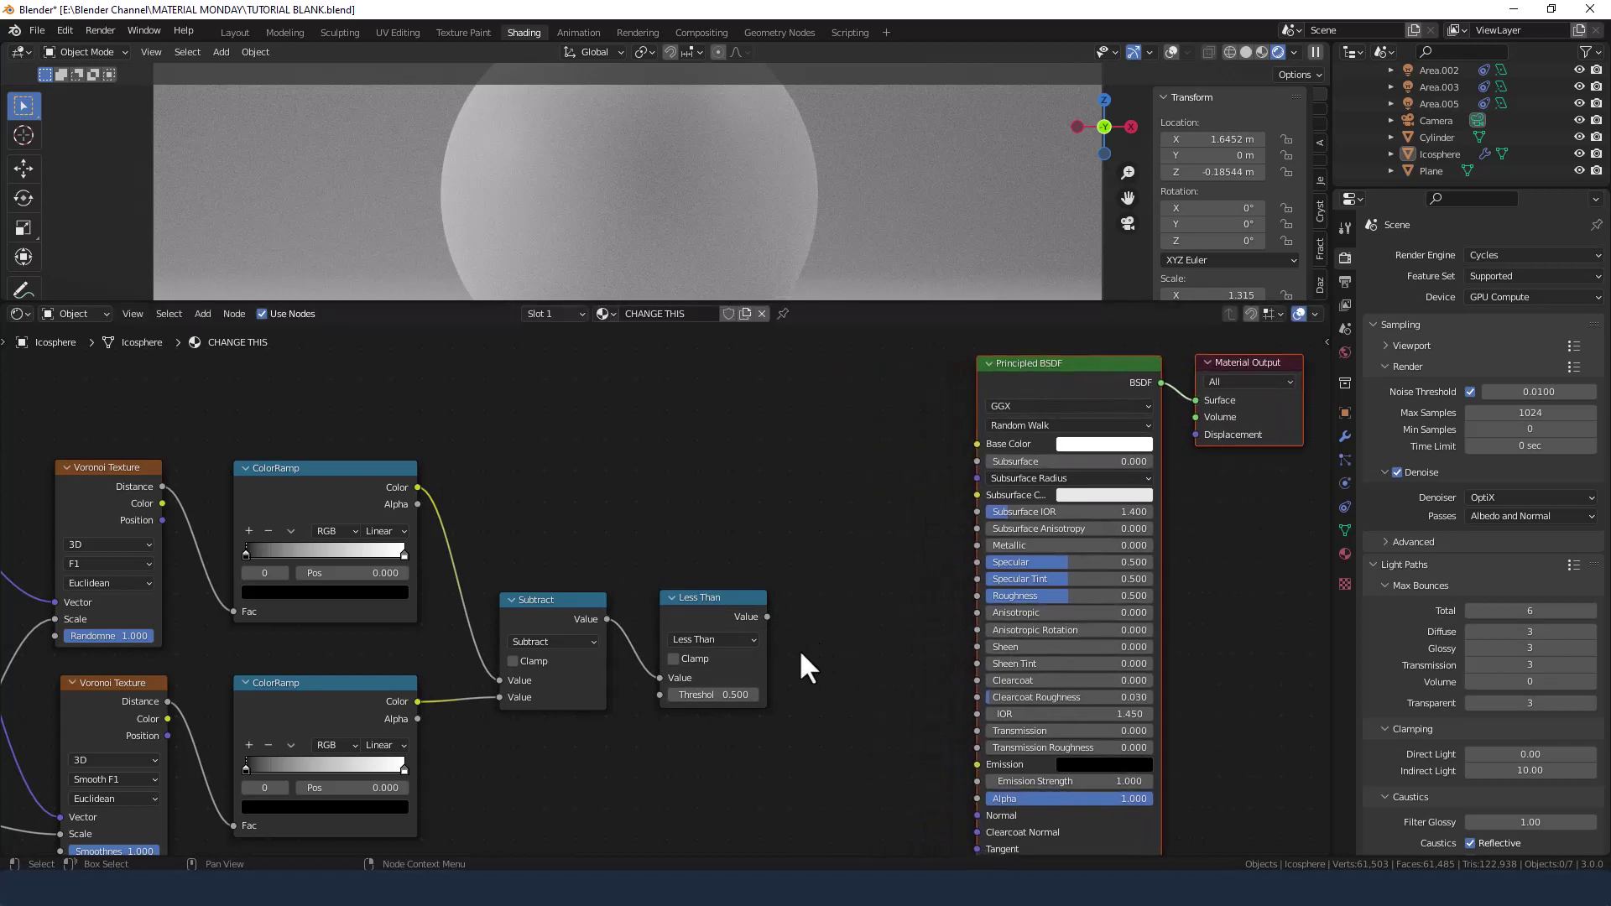
middle_drag(782, 597, 712, 592)
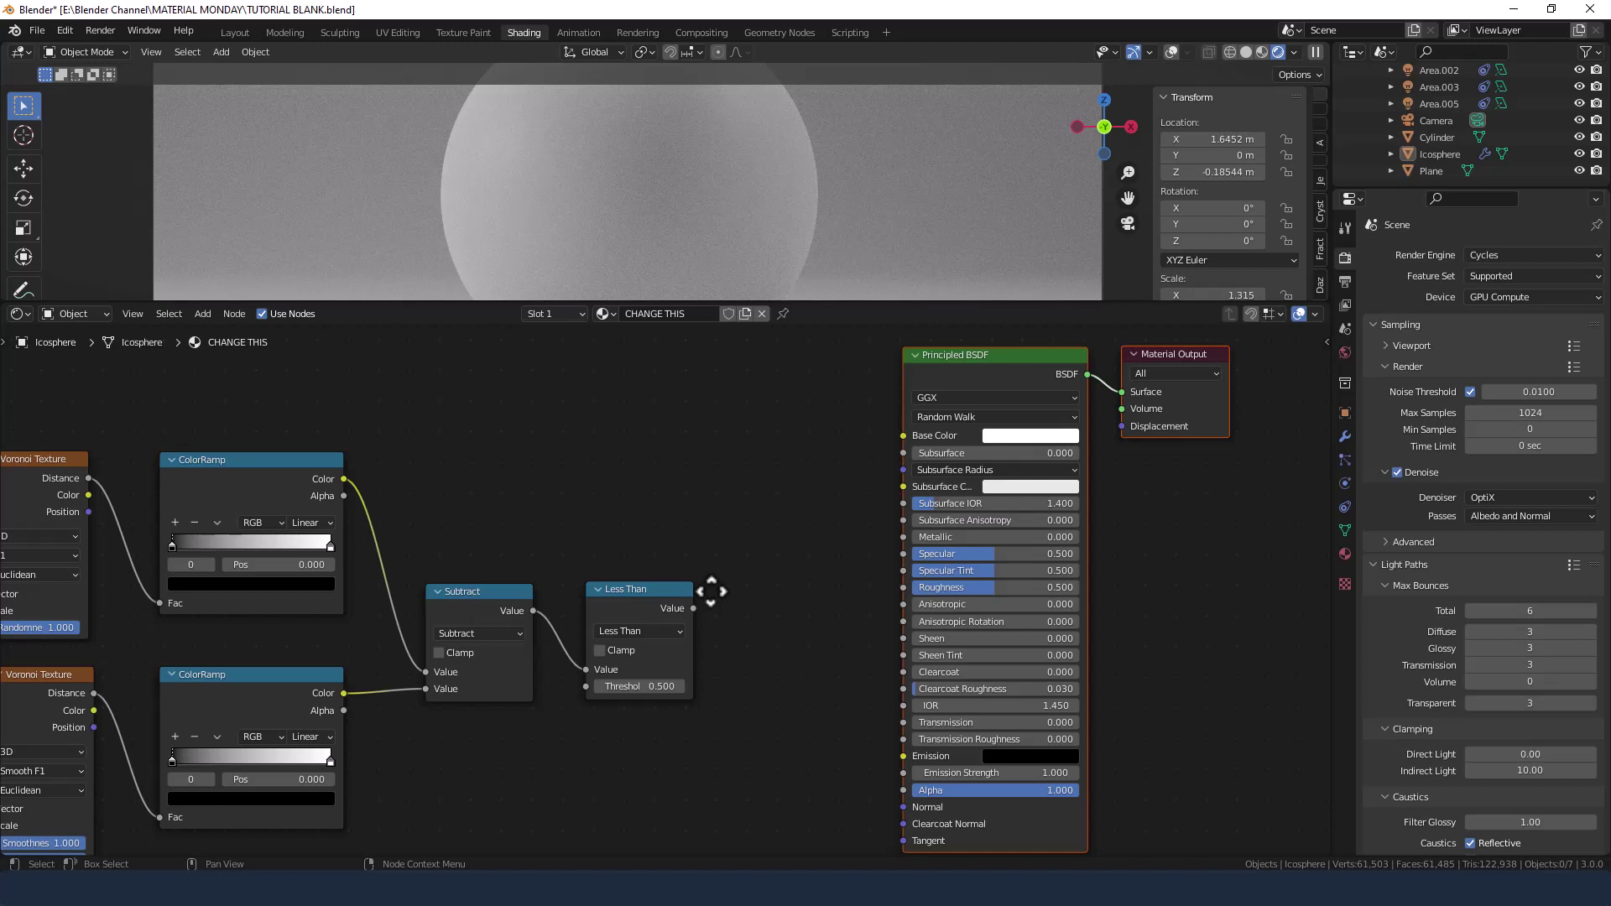
Set the Less Than threshold to 0.065 and connect its result to the shader's Alpha
click(676, 687)
text(.065)
key(Return)
drag(693, 609, 899, 789)
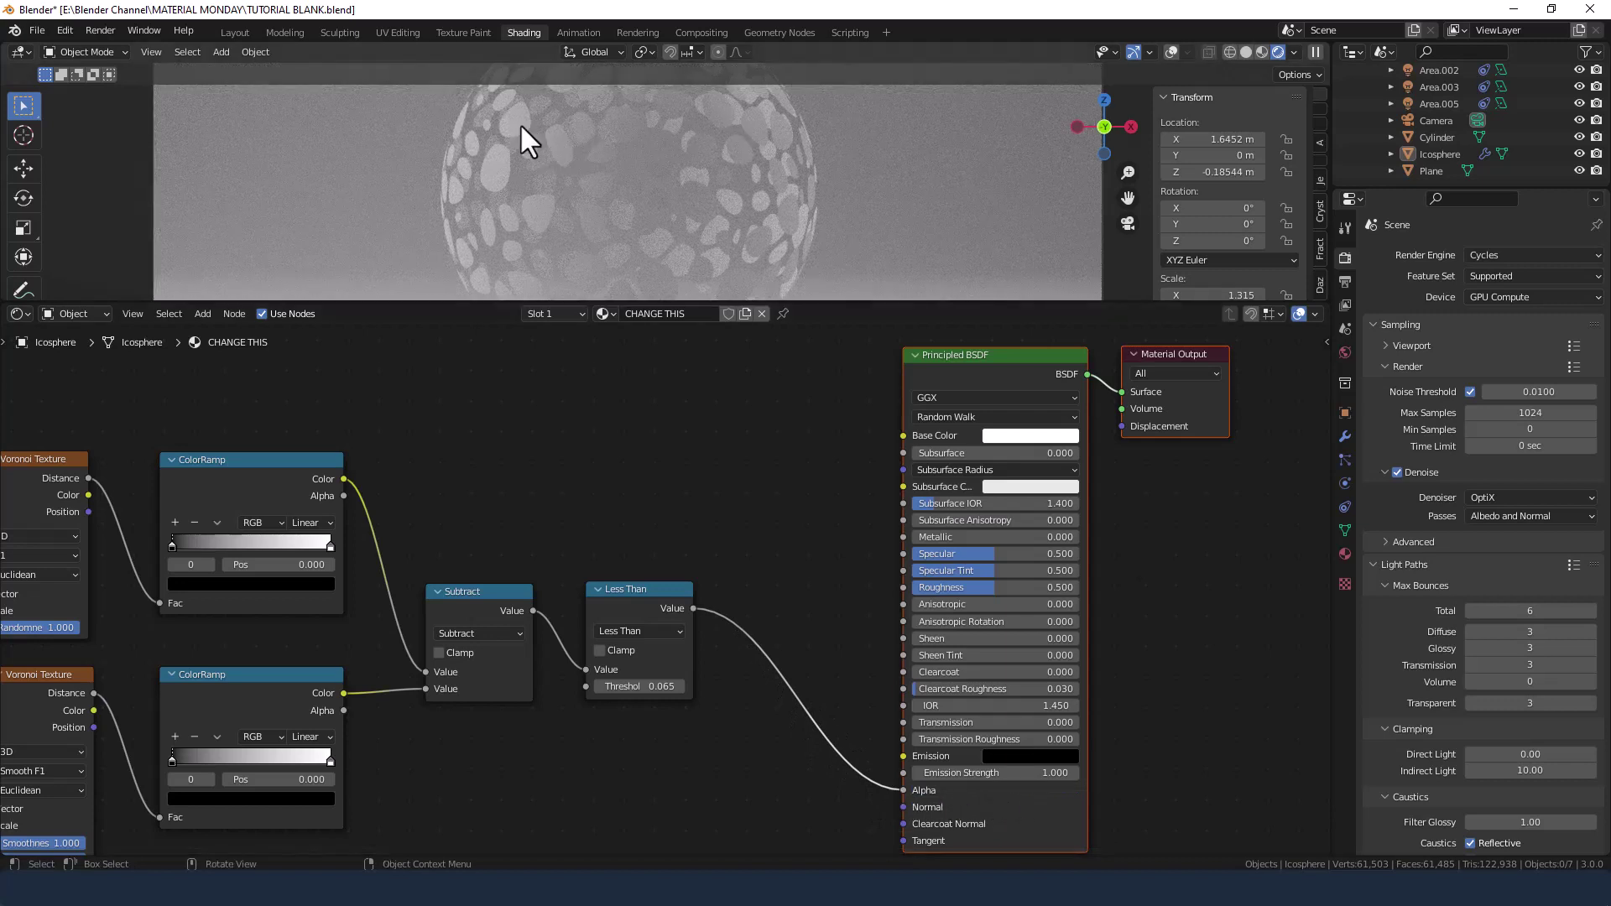
Preview the Less Than mask on the sphere, then return to the full shader preview
drag(550, 302, 549, 551)
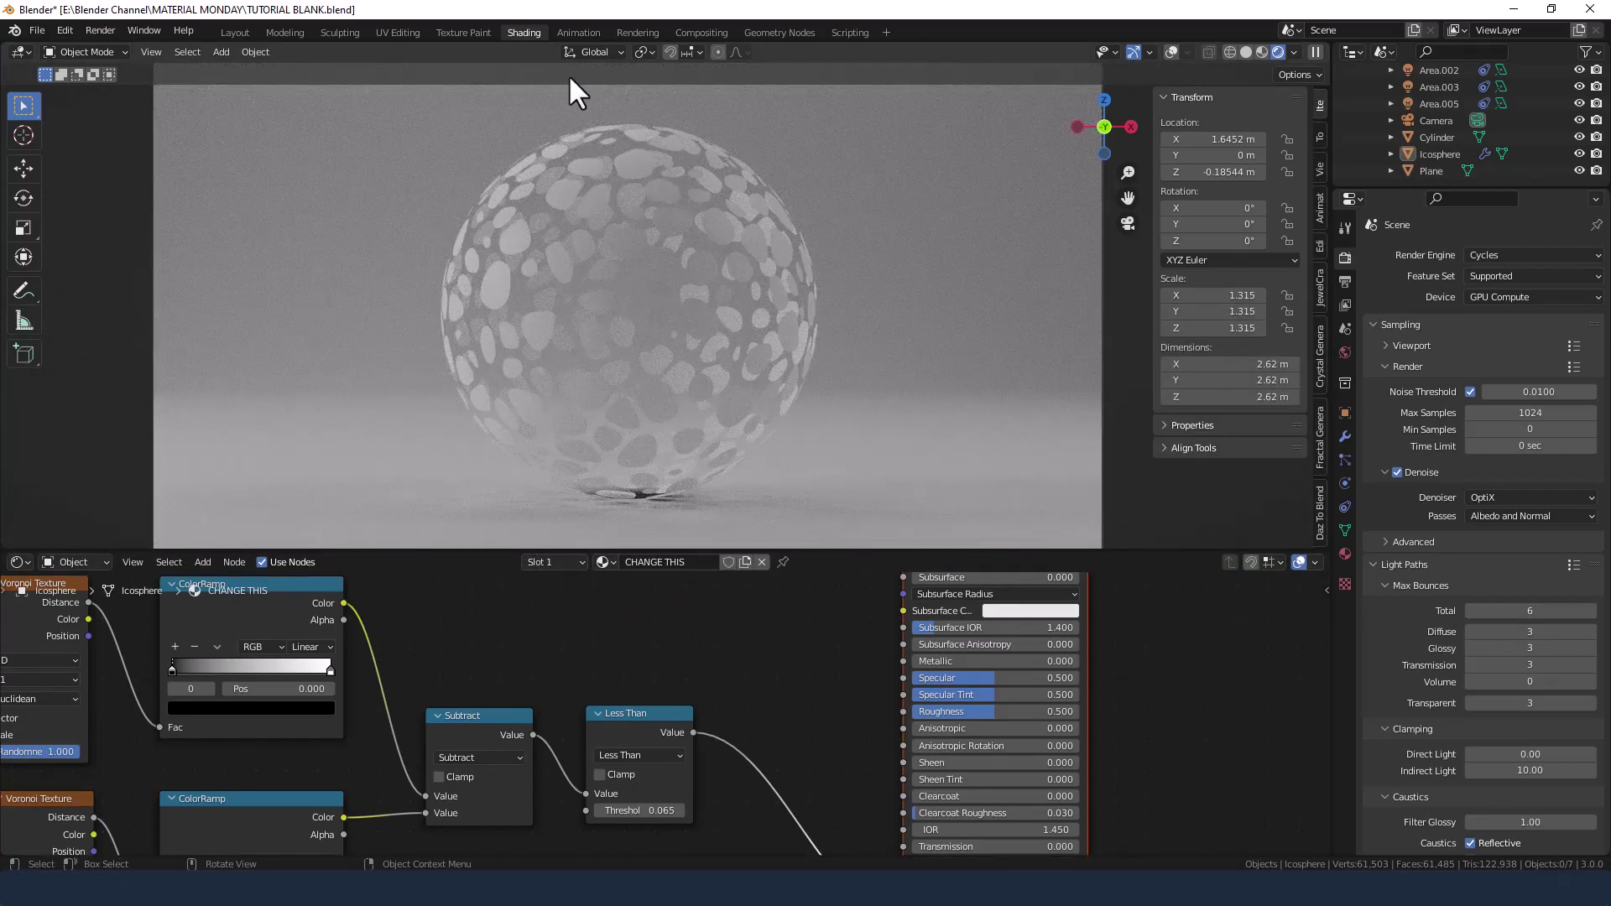
ctrl+shift+click(626, 718)
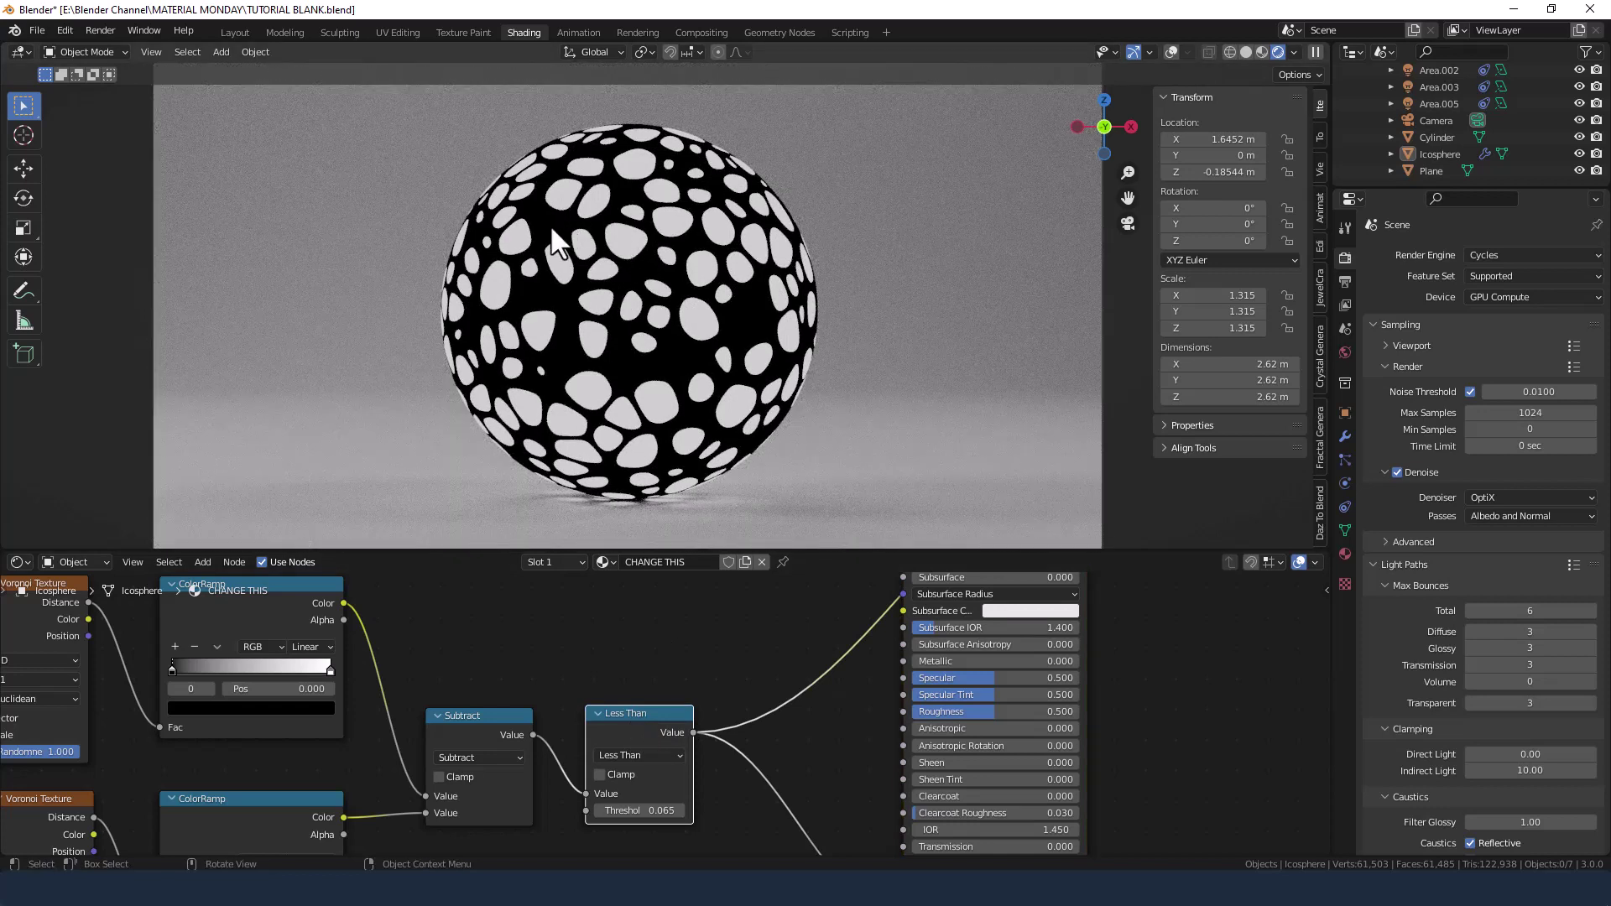
scroll(1082, 646, down, 3)
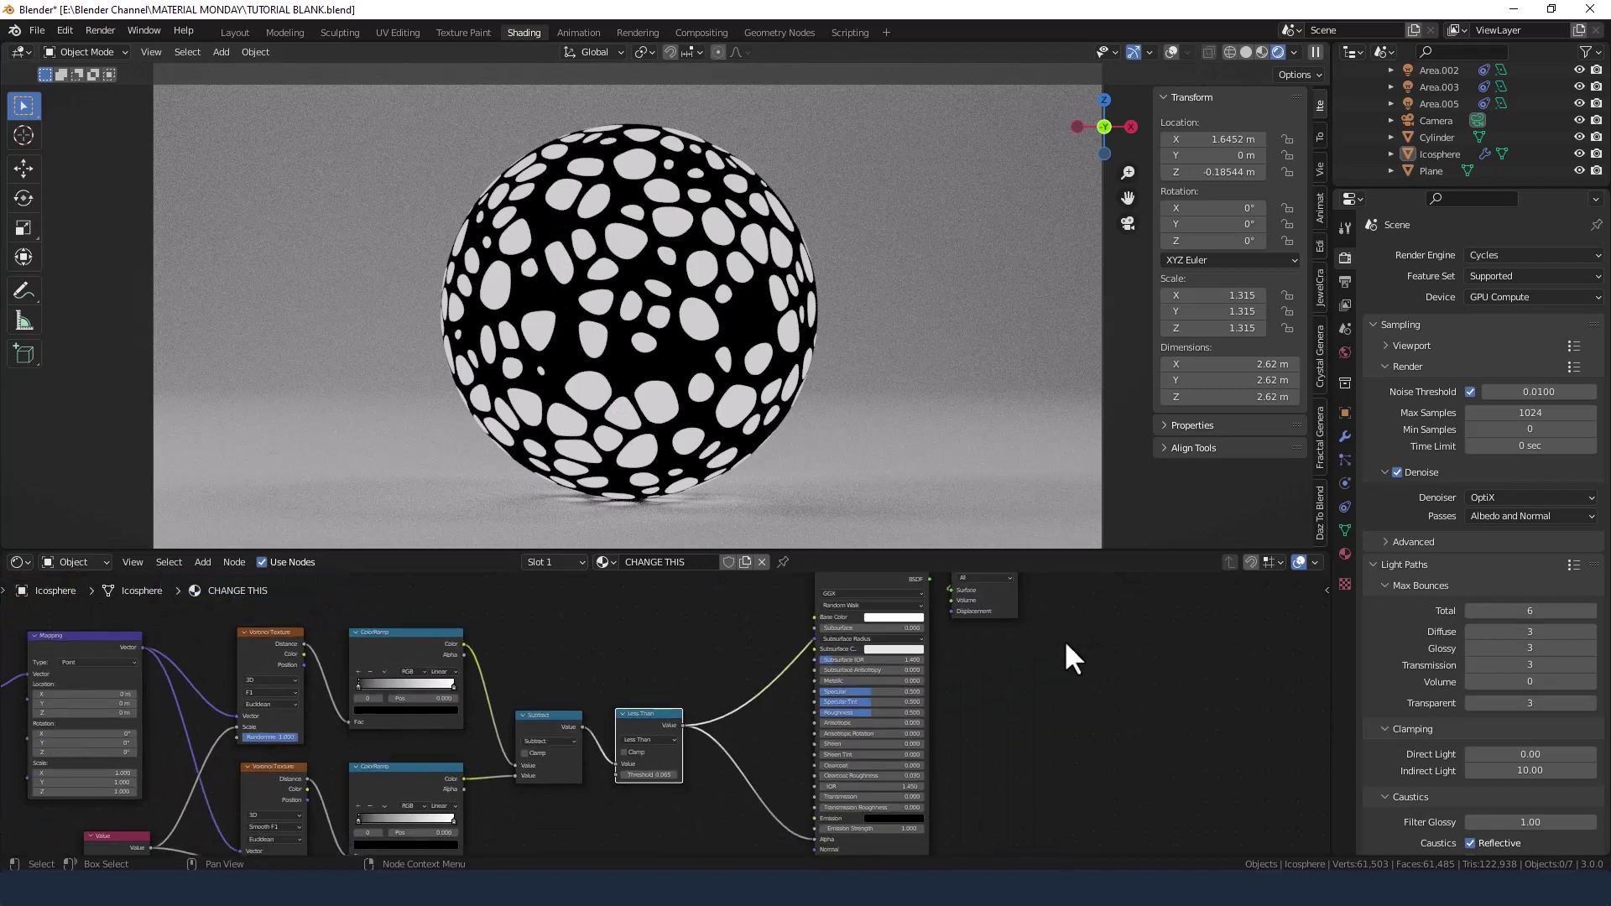
ctrl+shift+click(839, 576)
middle_drag(742, 662, 764, 626)
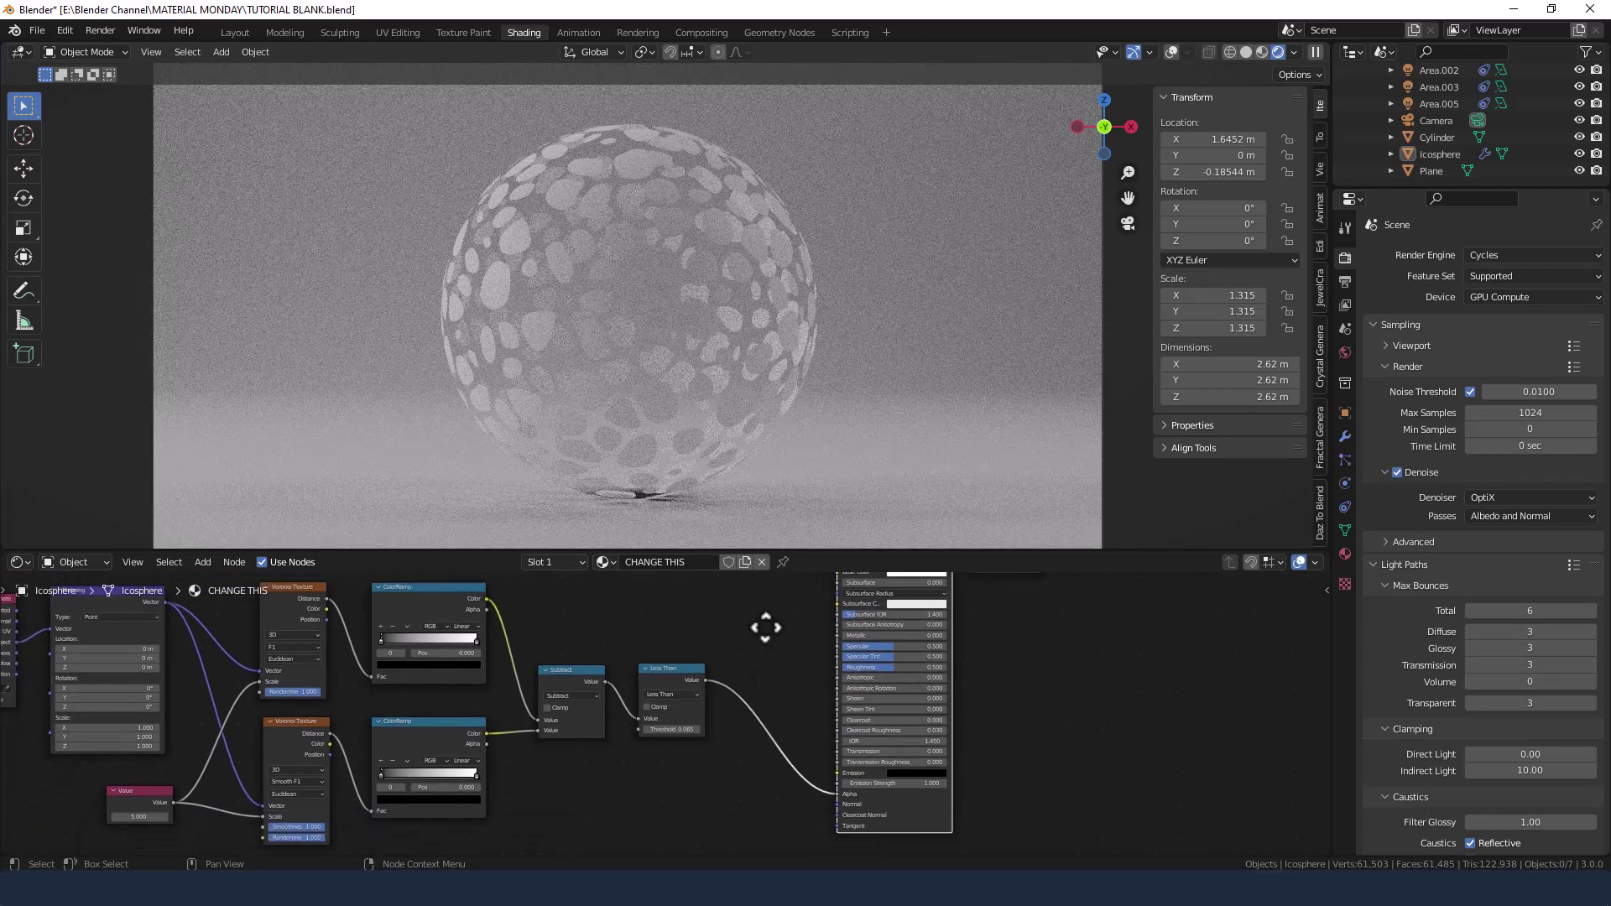
scroll(789, 692, up, 2)
middle_drag(803, 704, 772, 660)
scroll(804, 662, down, 3)
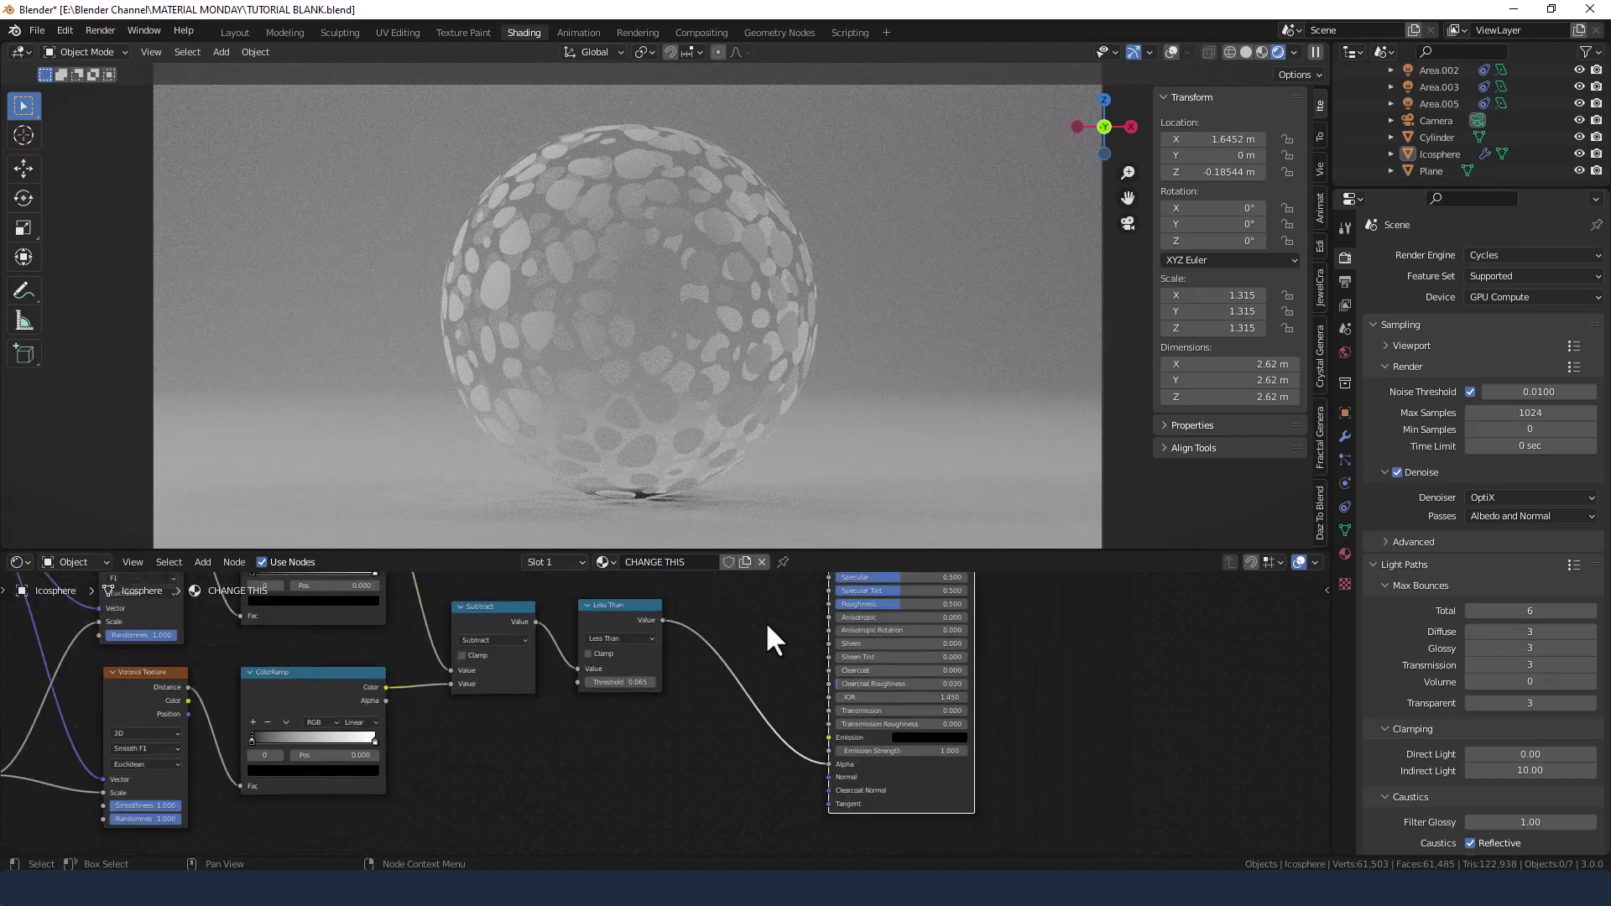
drag(788, 550, 789, 375)
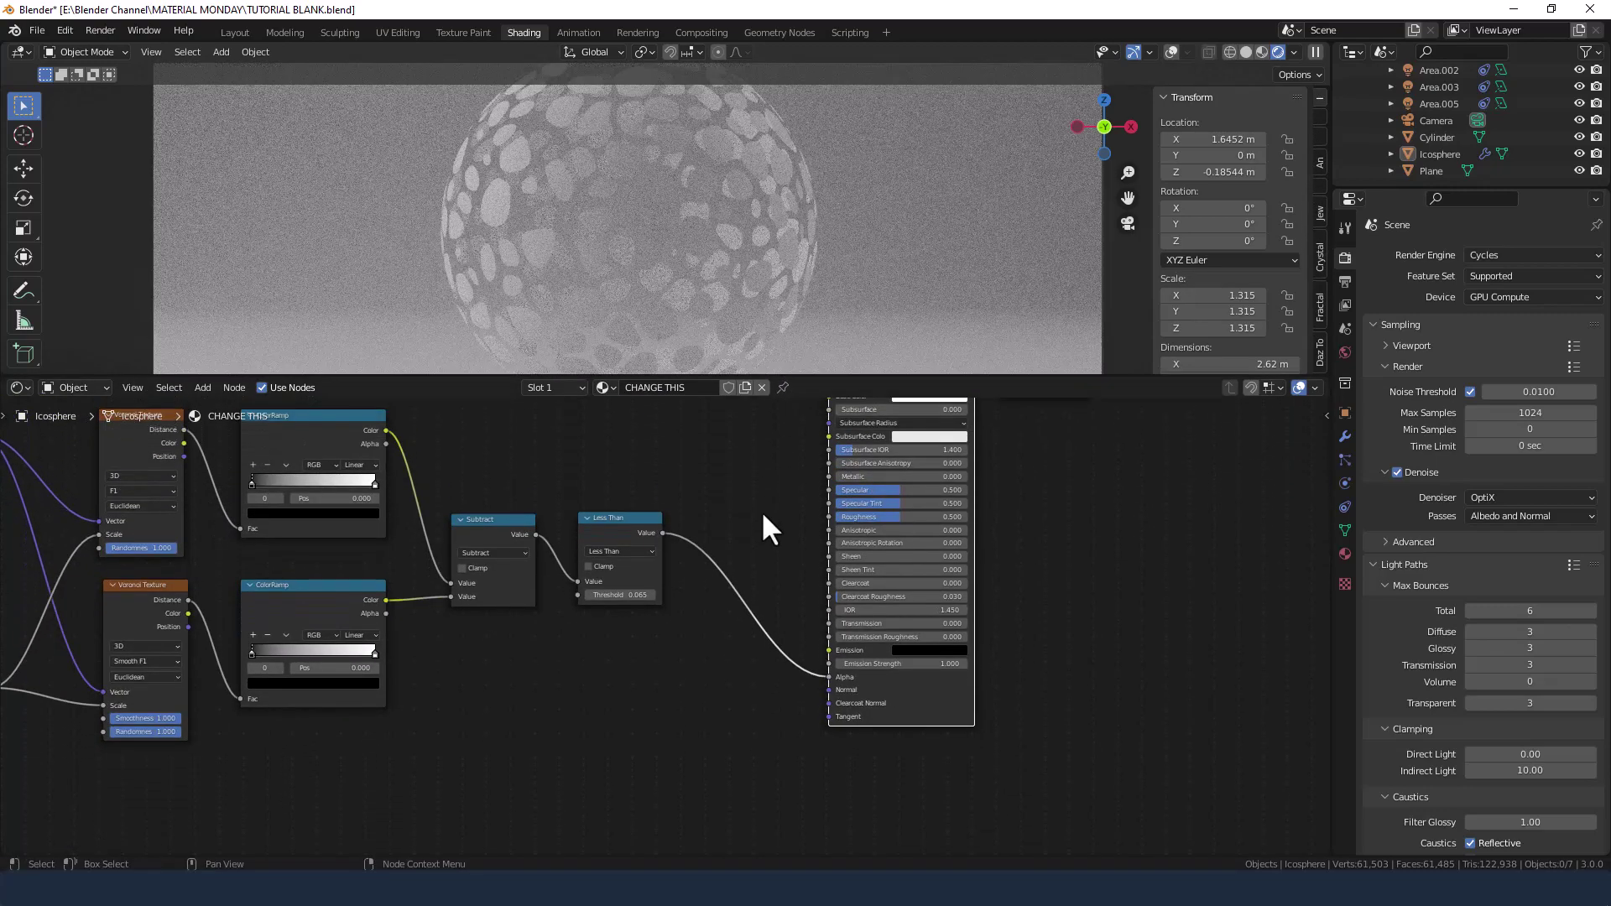
Splice an Invert node into the Less Than–Alpha link so the spots become holes
key(shift+a)
click(738, 511)
text(inv)
key(Return)
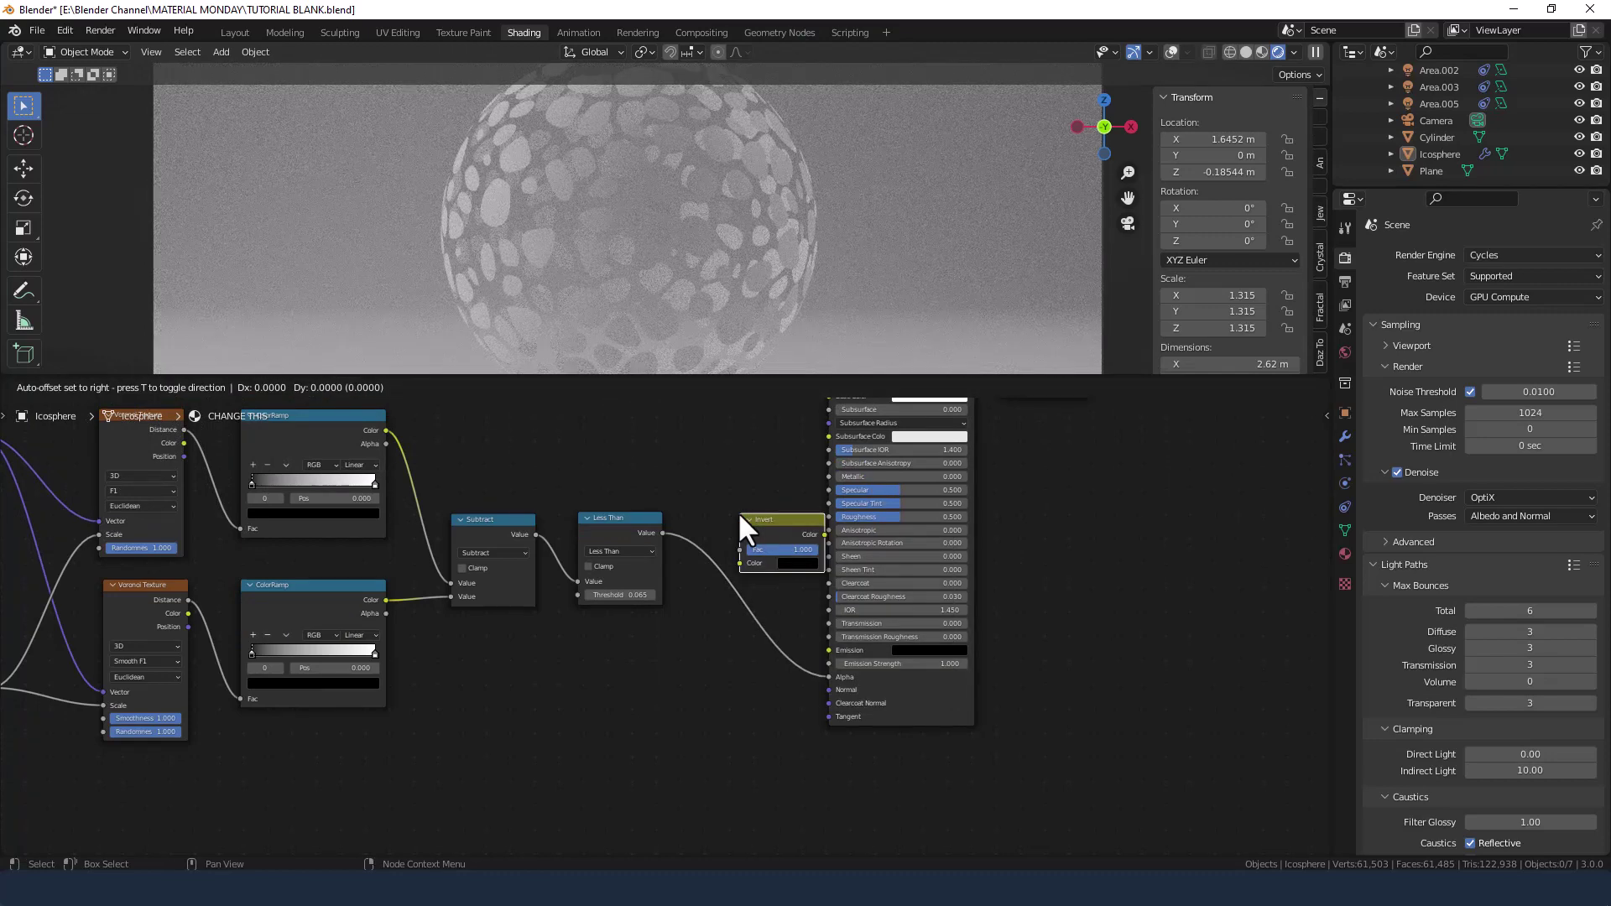
click(711, 548)
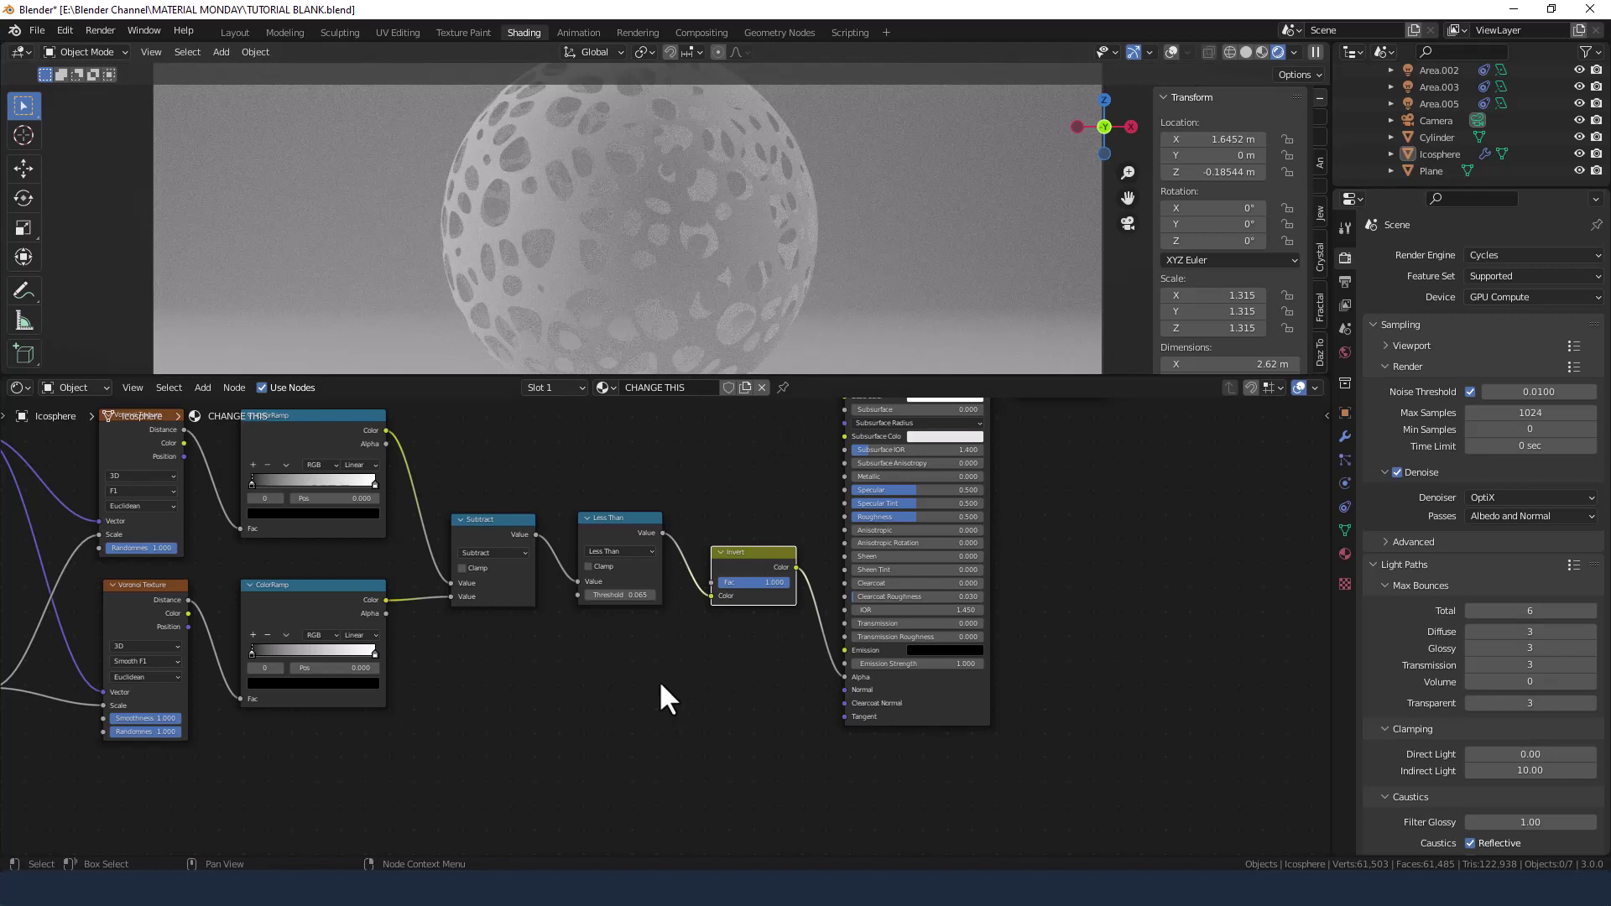
middle_drag(743, 654, 726, 717)
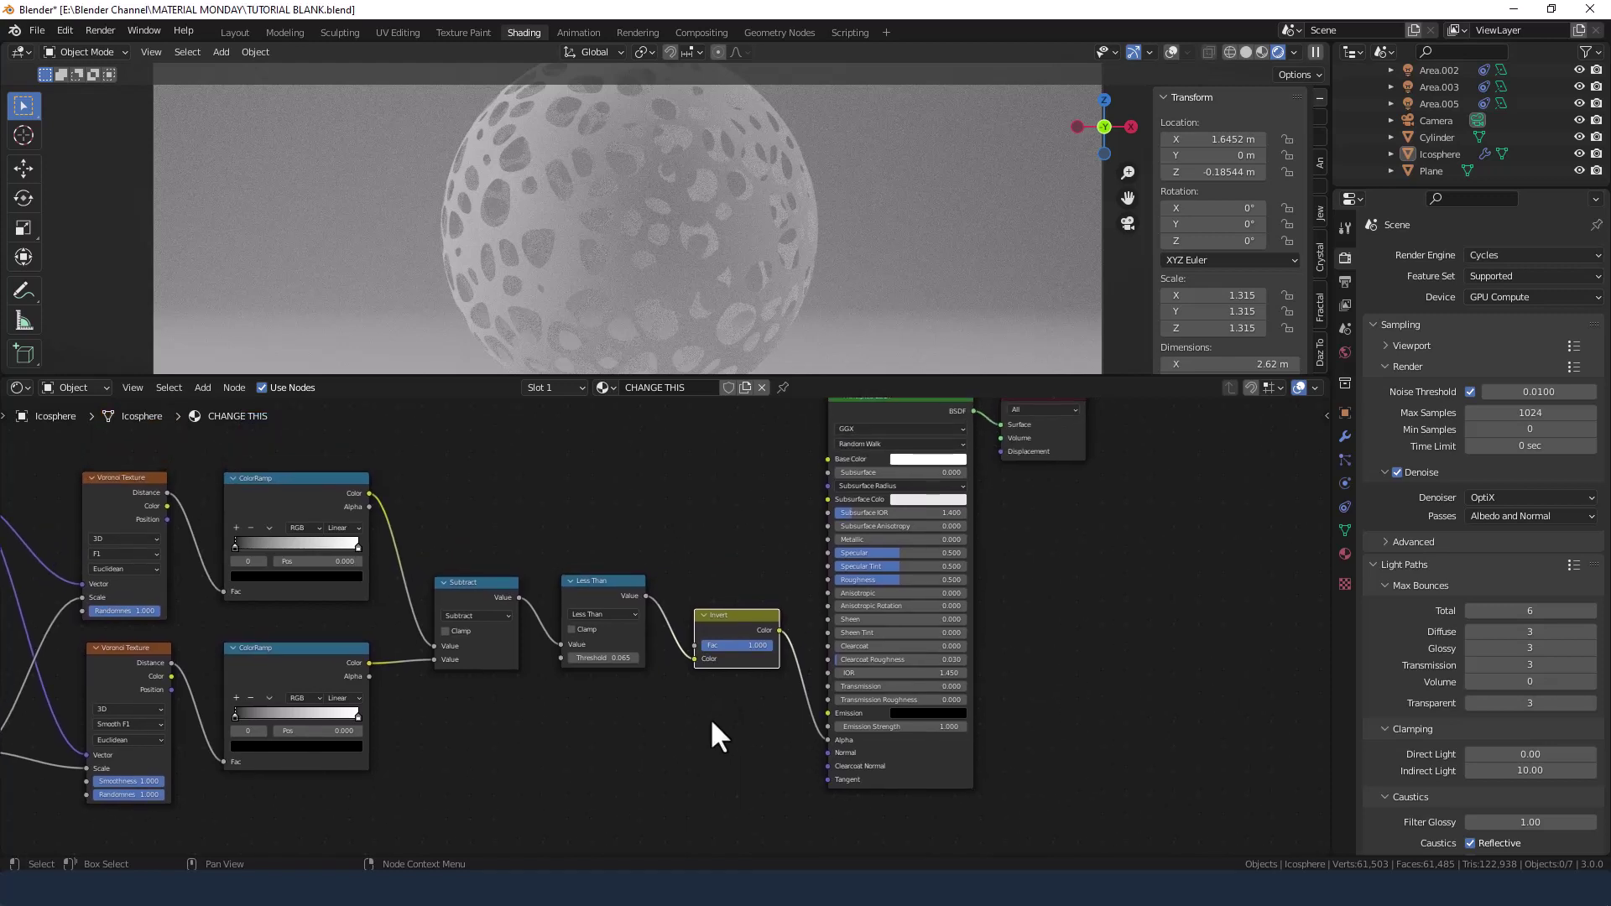
Add a Bump node with Less Than as Height, feeding the Principled BSDF Normal
key(shift+a)
click(637, 659)
text(bump)
key(Return)
click(735, 738)
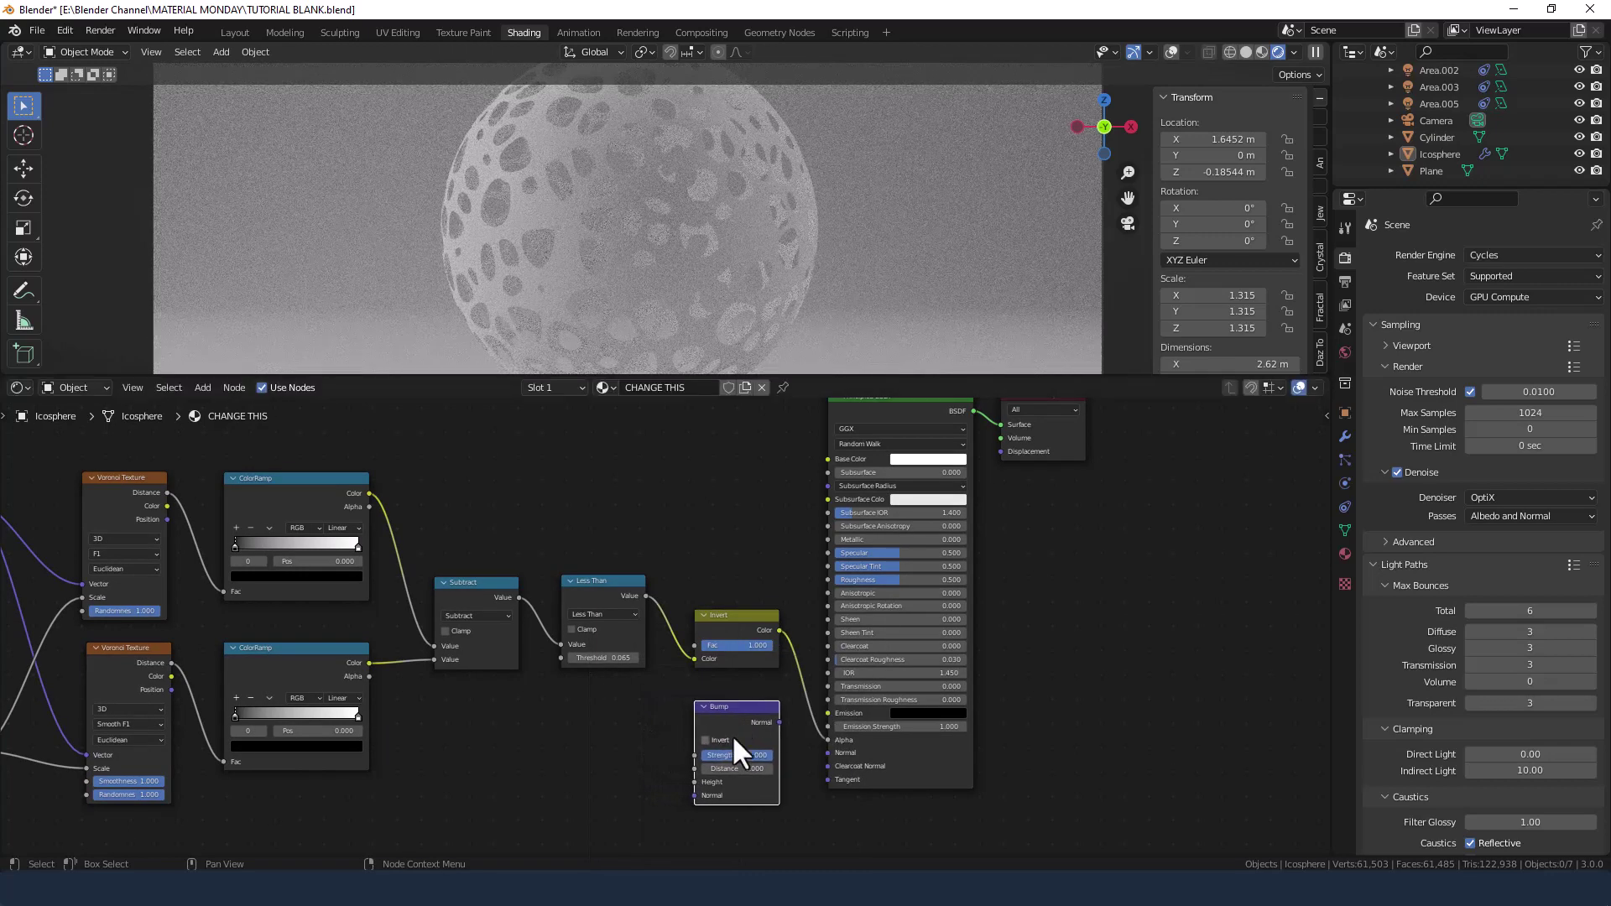
drag(779, 723, 823, 753)
drag(645, 596, 694, 783)
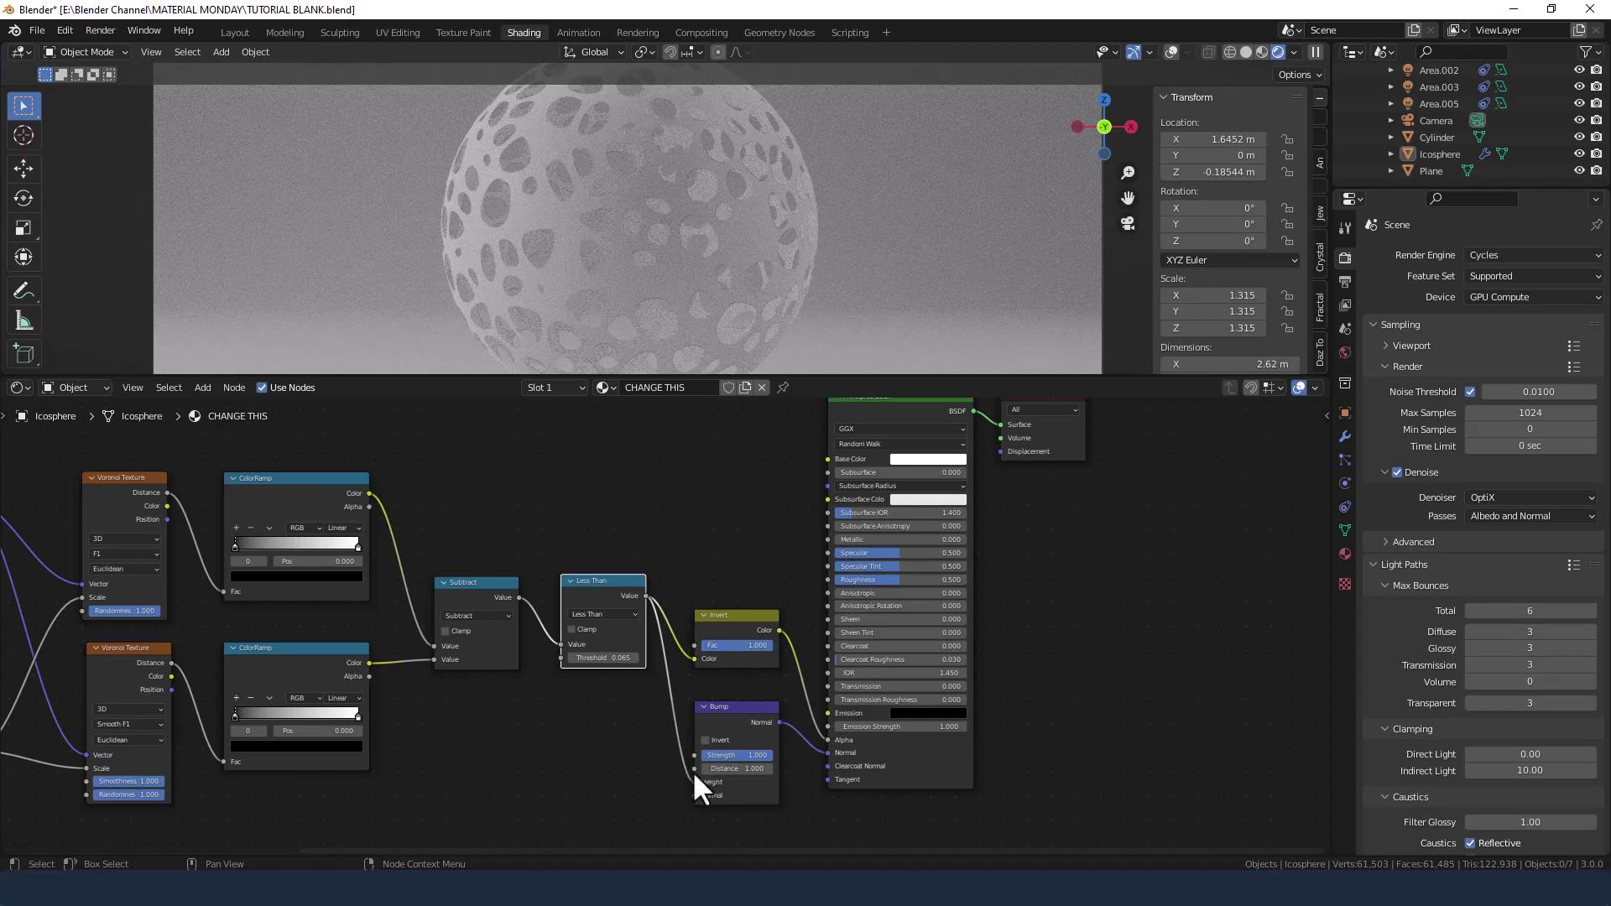
click(926, 460)
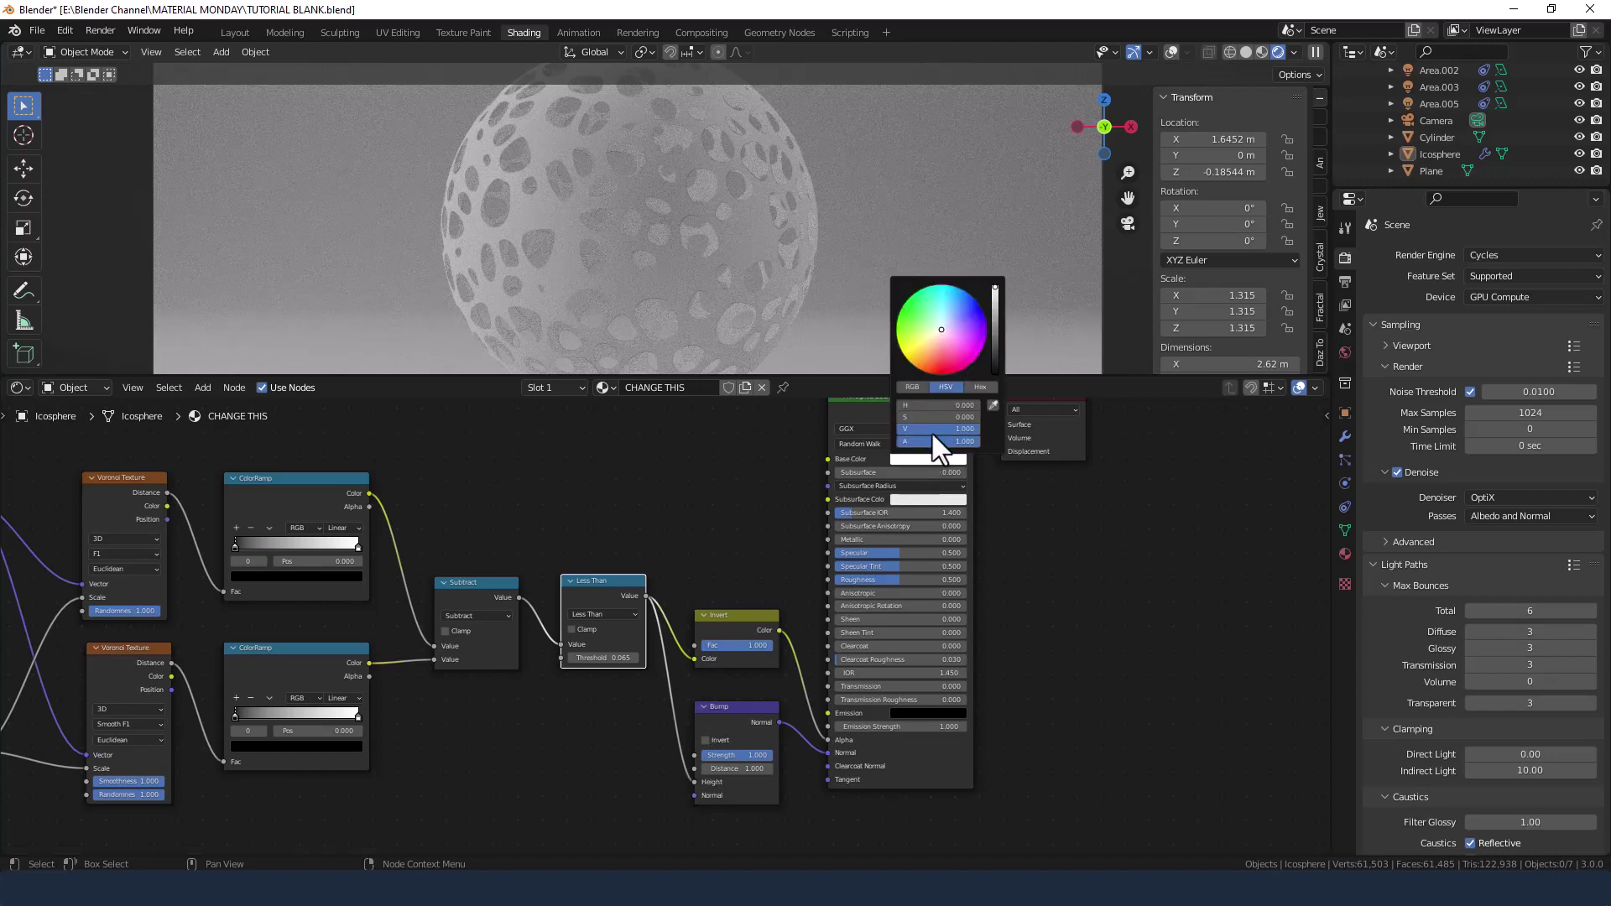
Give the shader an orange-gold base colour and set Metallic to 1.000
drag(934, 427, 971, 406)
drag(849, 536, 965, 537)
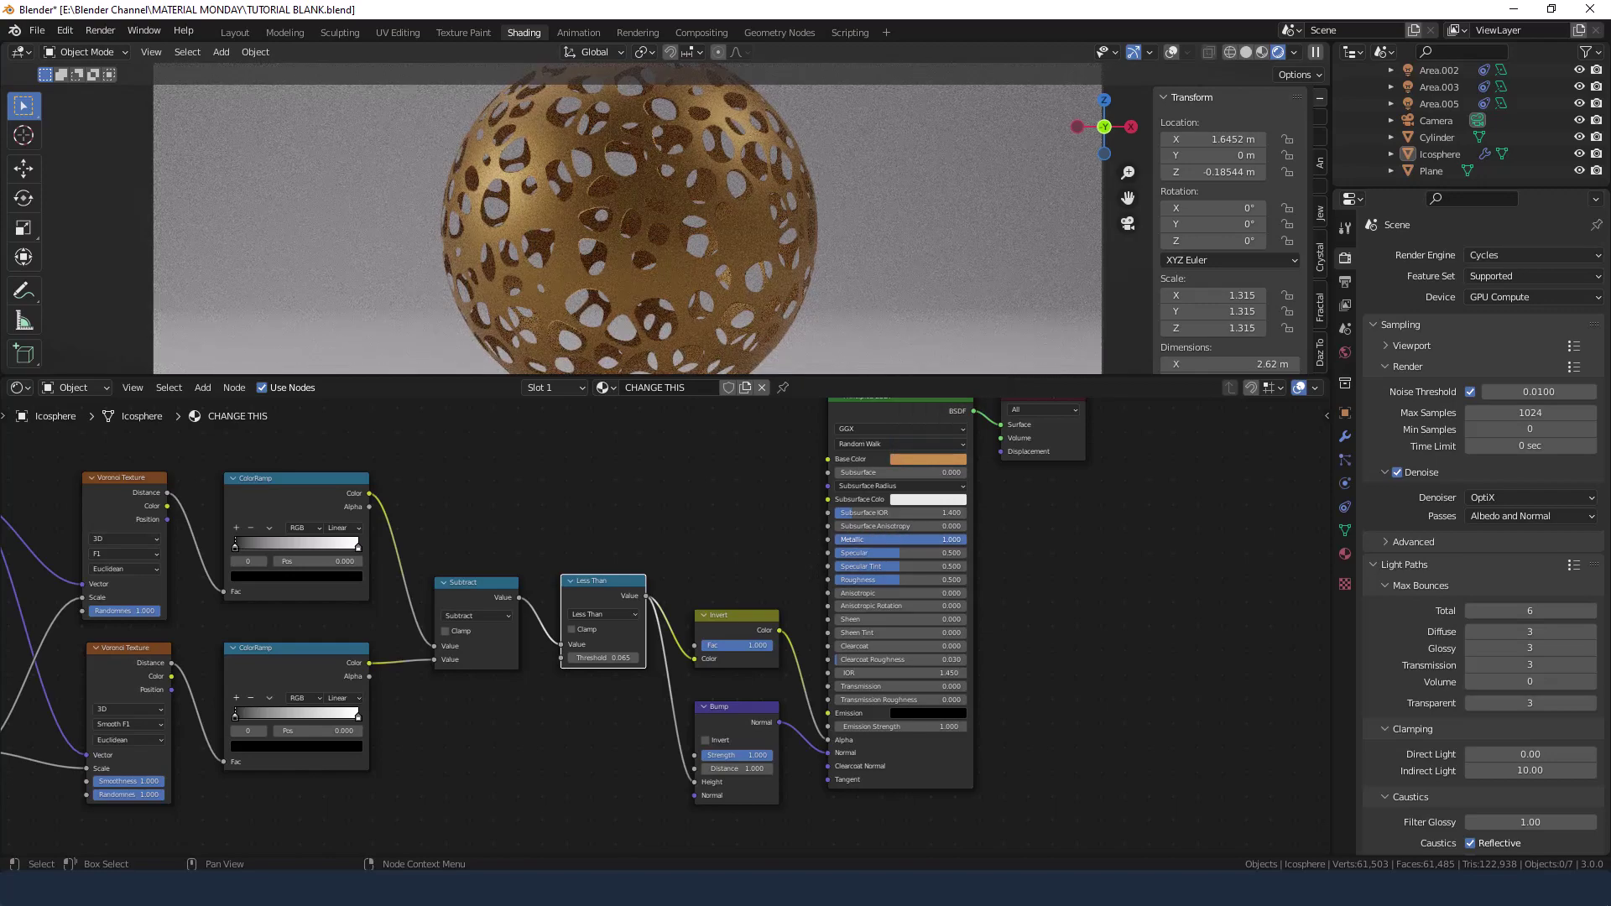
scroll(590, 314, up, 8)
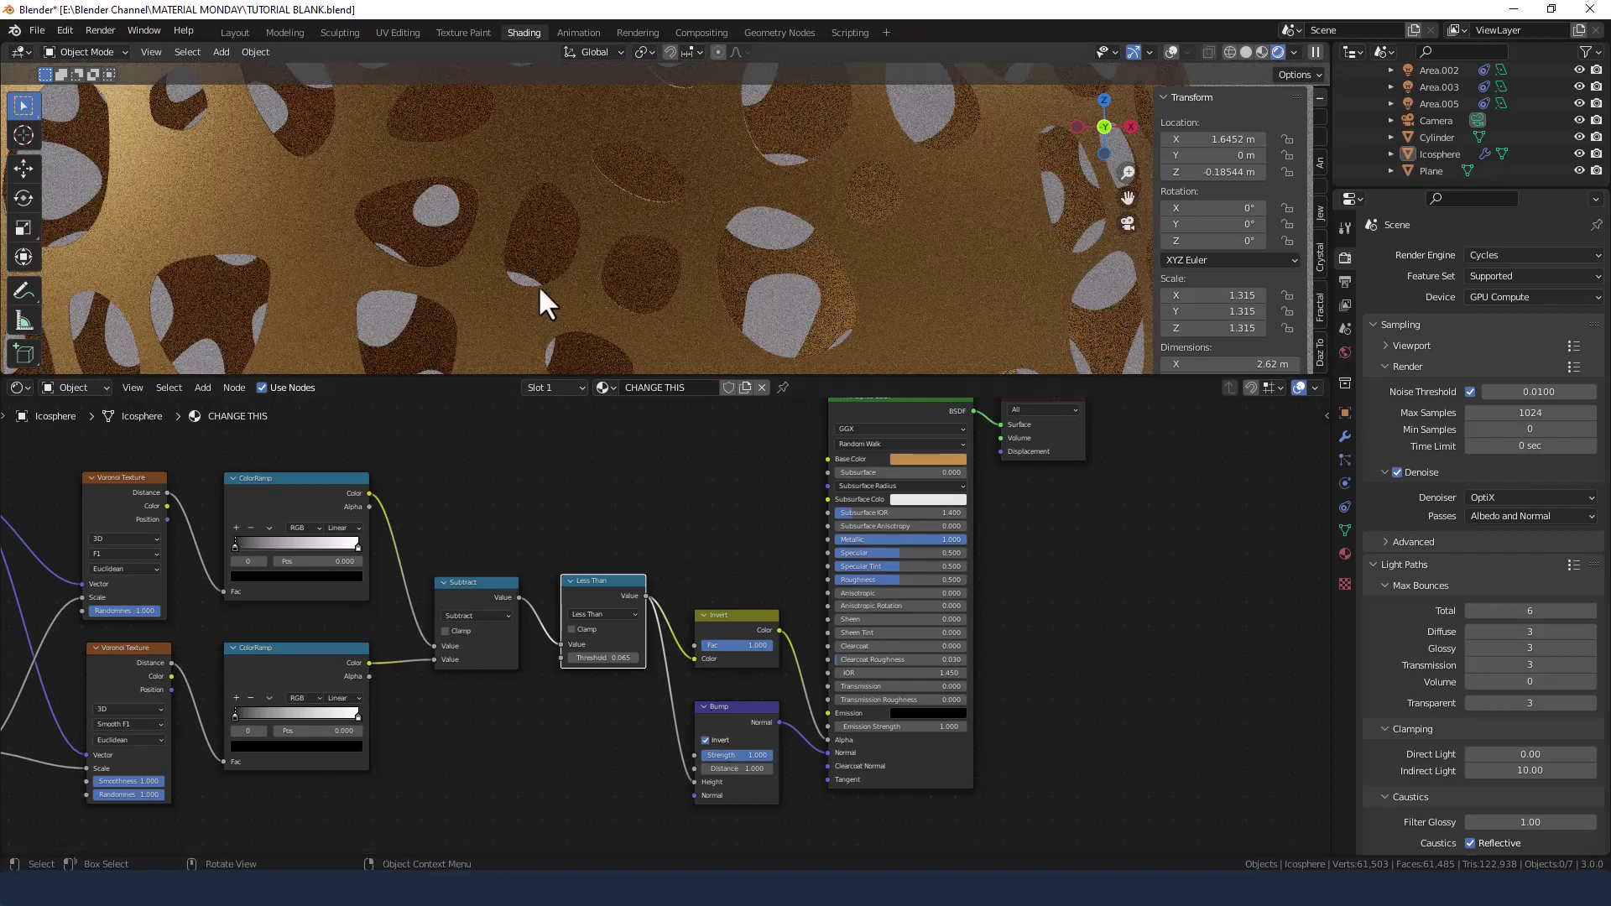
Zoom in on the gold perforated sphere and pan the node editor to show the whole chain
scroll(584, 215, down, 5)
scroll(584, 215, down, 2)
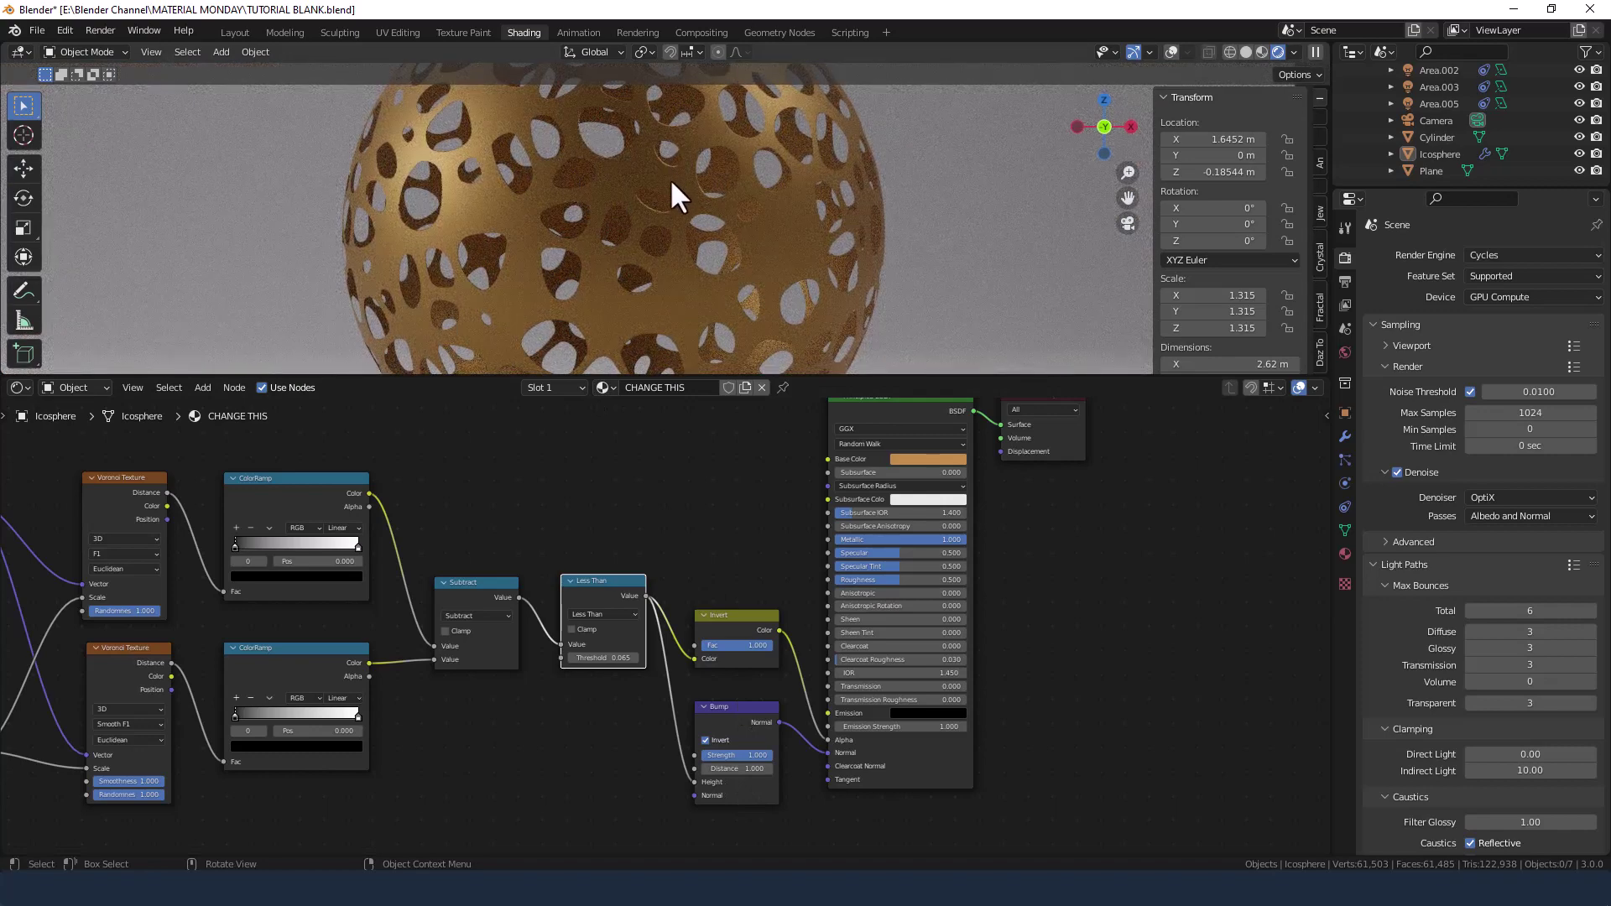
scroll(387, 250, up, 4)
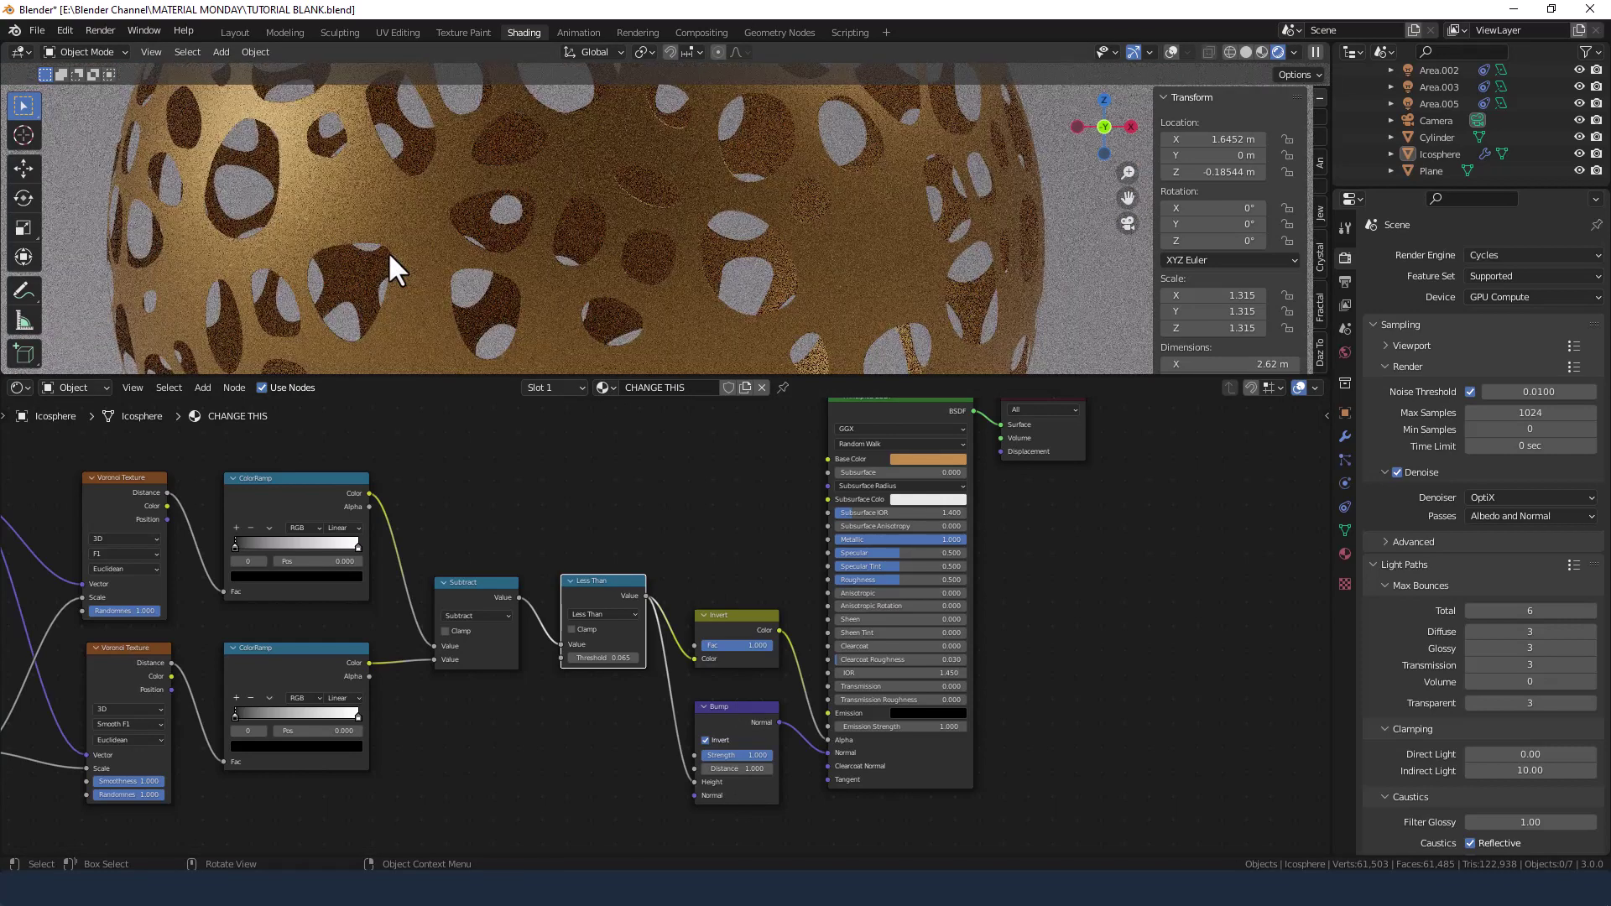
scroll(388, 250, down, 5)
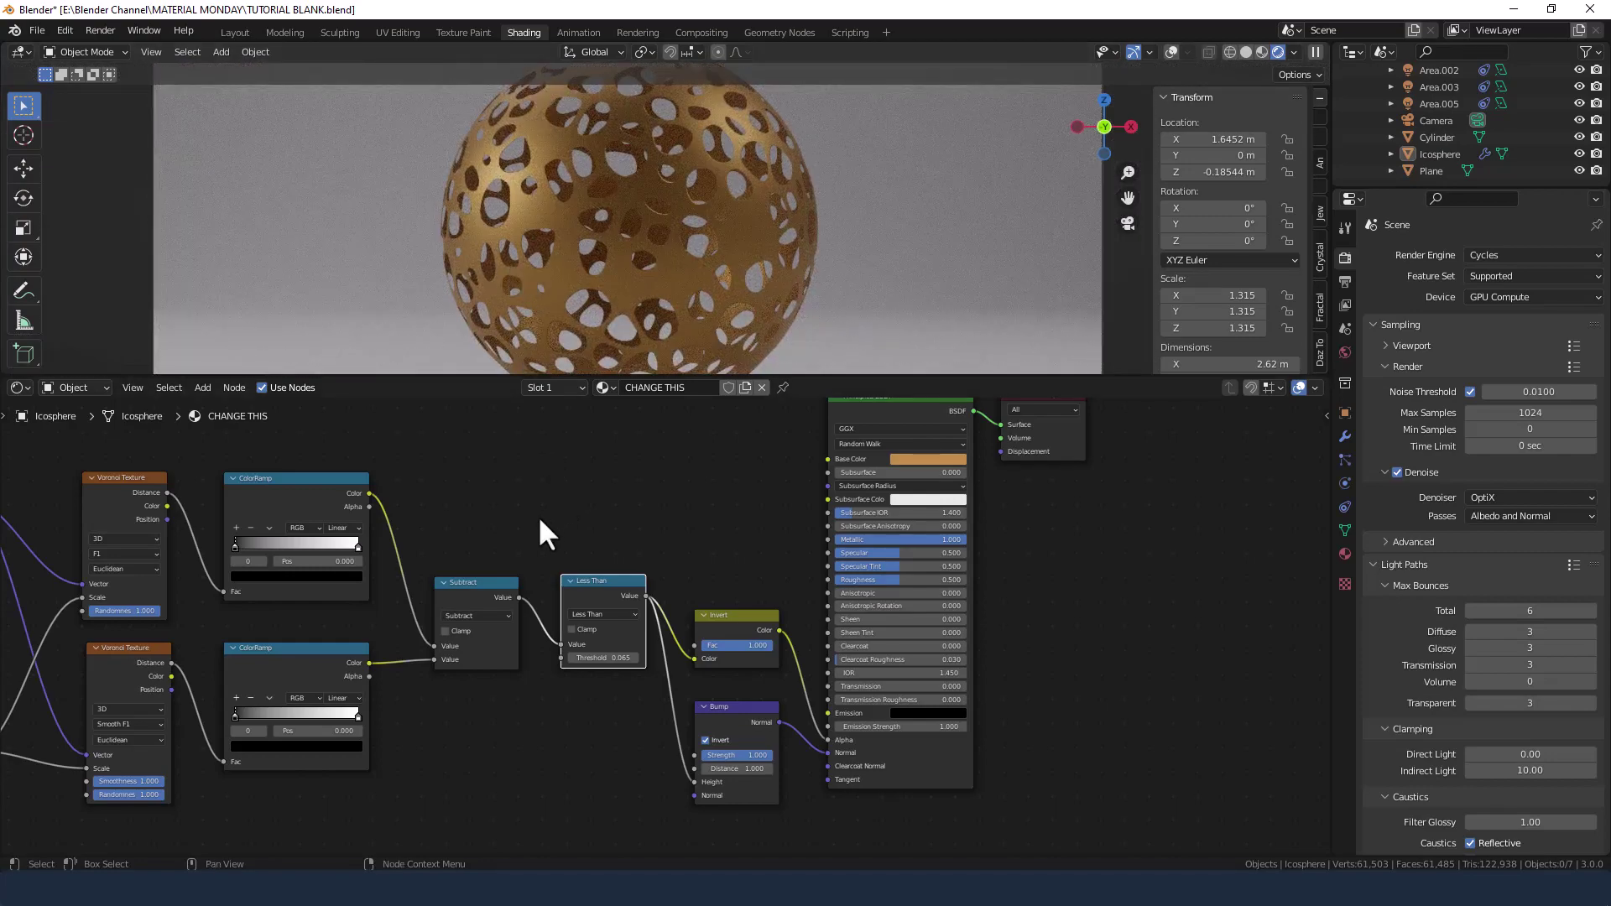
middle_drag(541, 522, 686, 492)
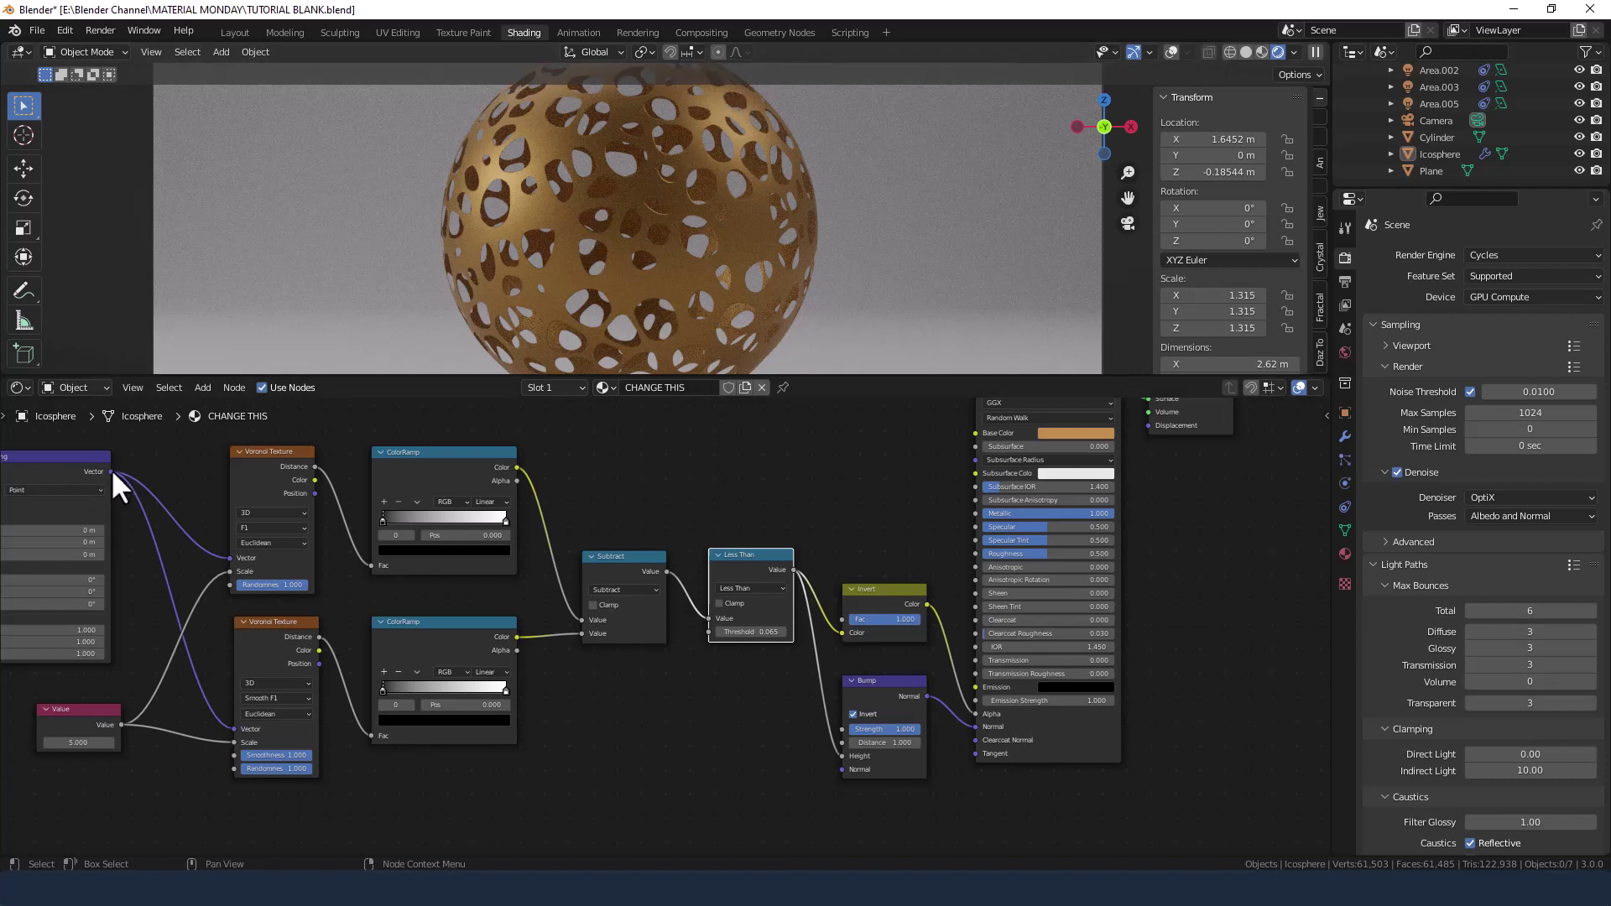
middle_drag(139, 552, 354, 555)
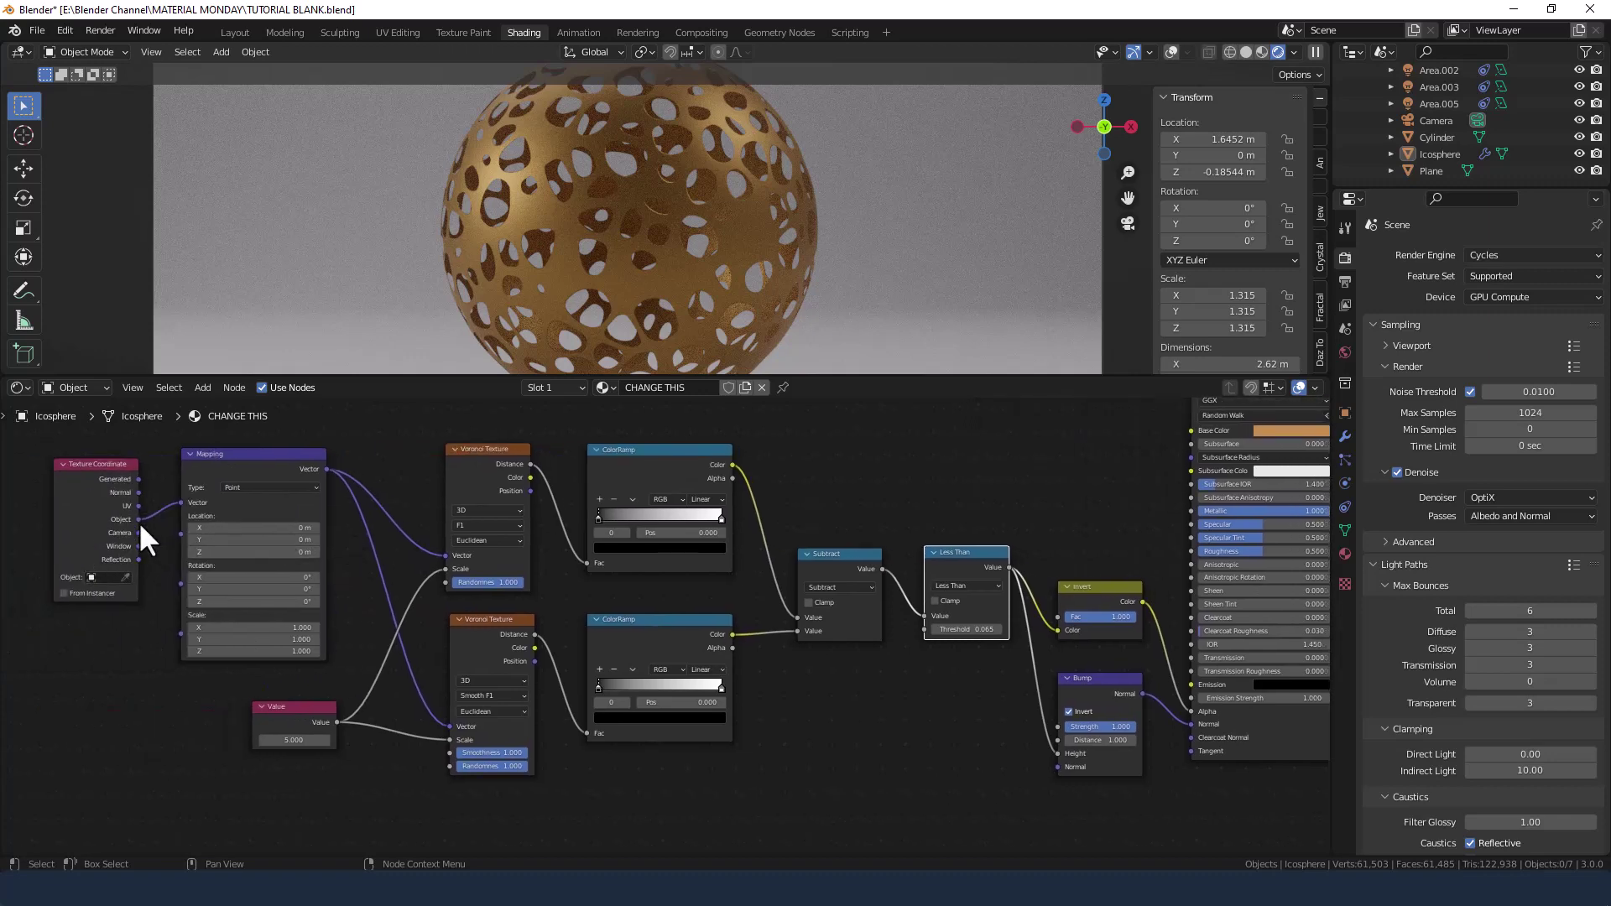
Wire Texture Coordinate's Object output into the Bump node's Normal input, then restore the camera view
drag(139, 520, 1055, 769)
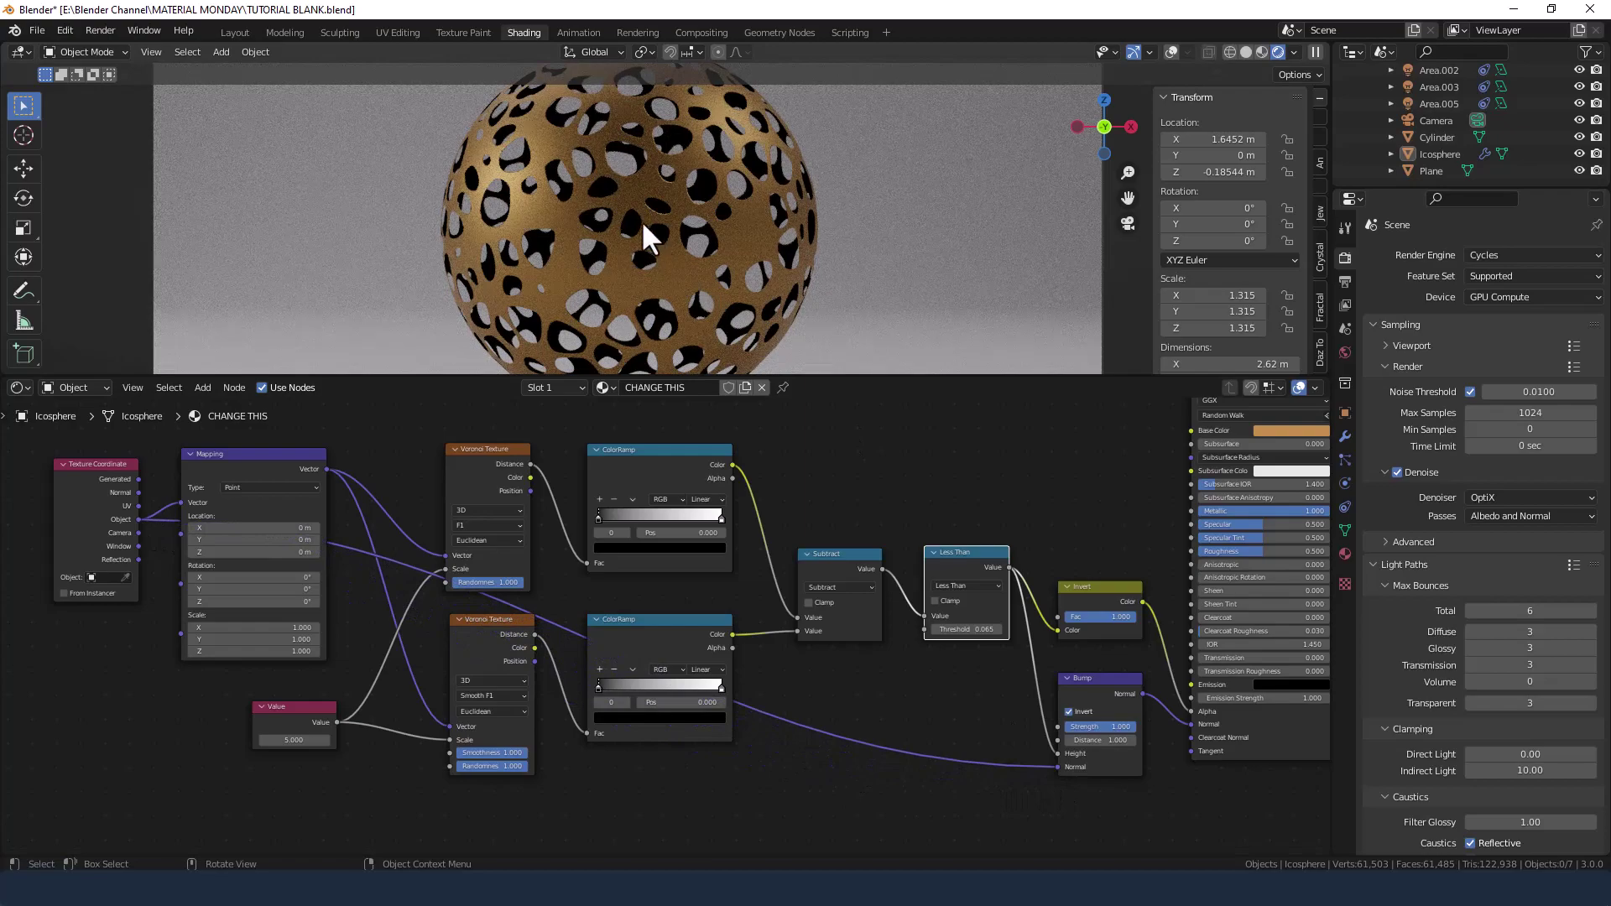
scroll(625, 214, down, 5)
middle_drag(620, 214, 680, 195)
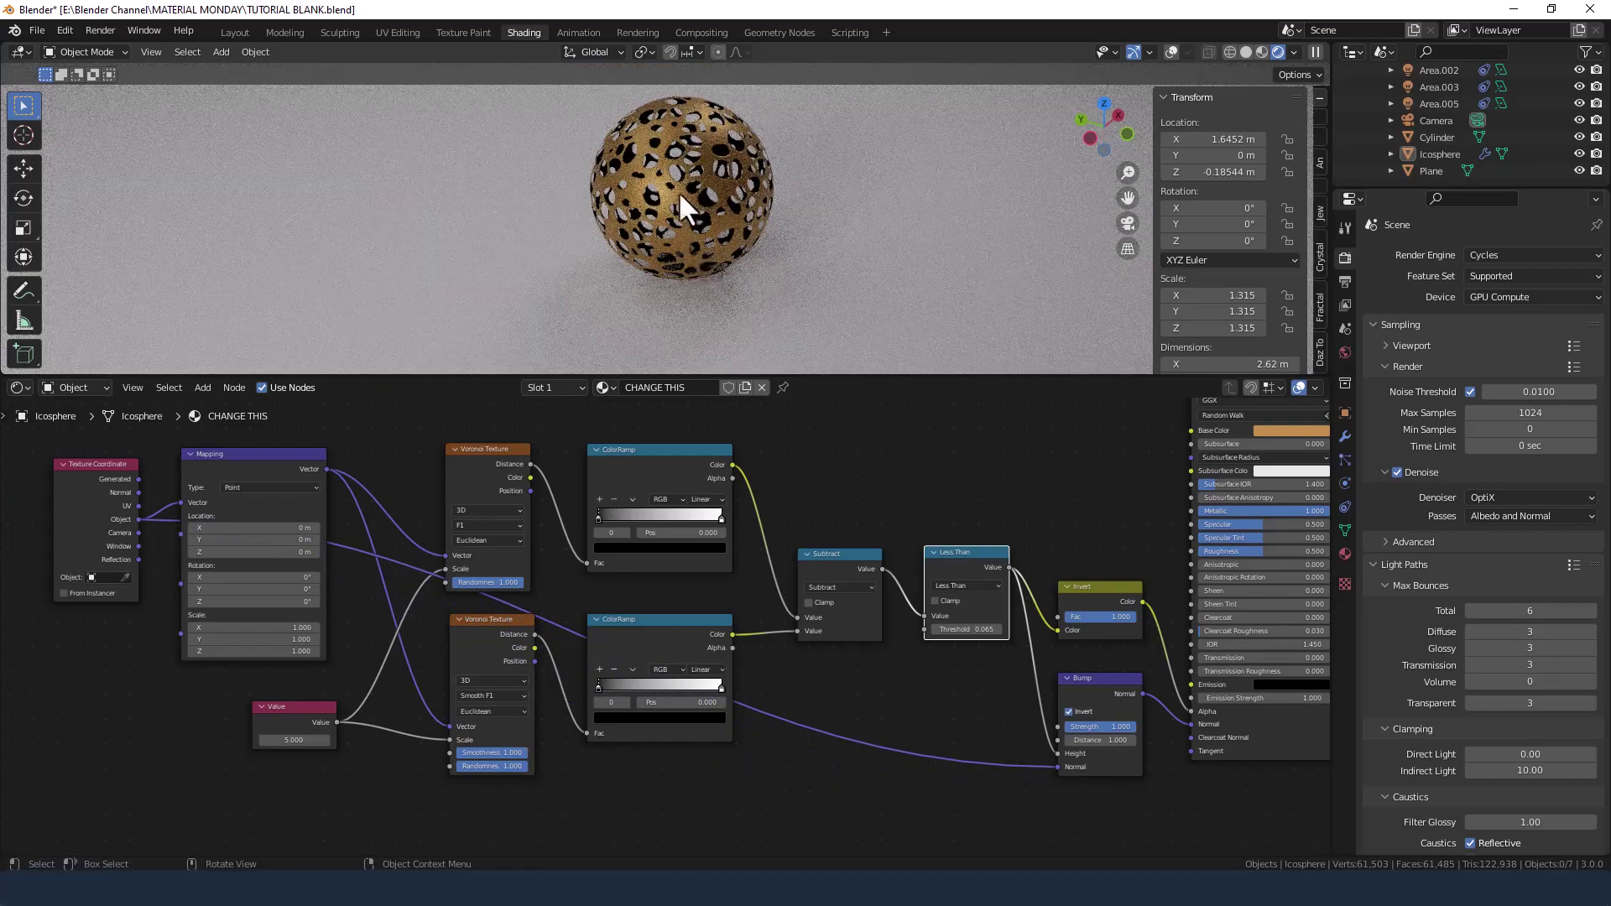
click(1127, 227)
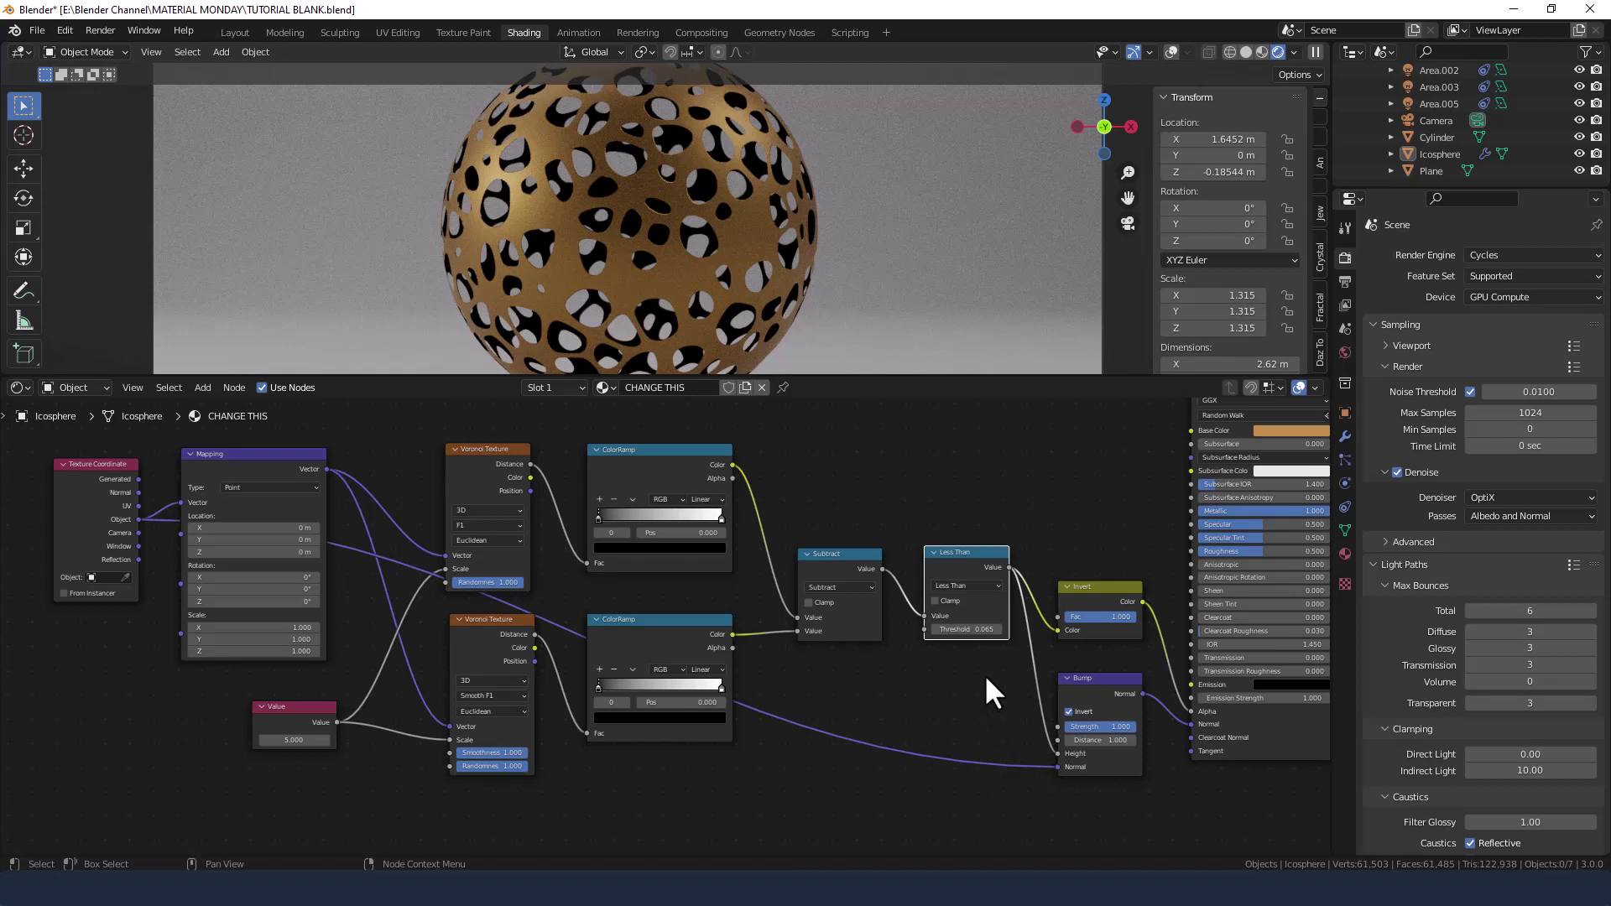
middle_drag(885, 675, 802, 731)
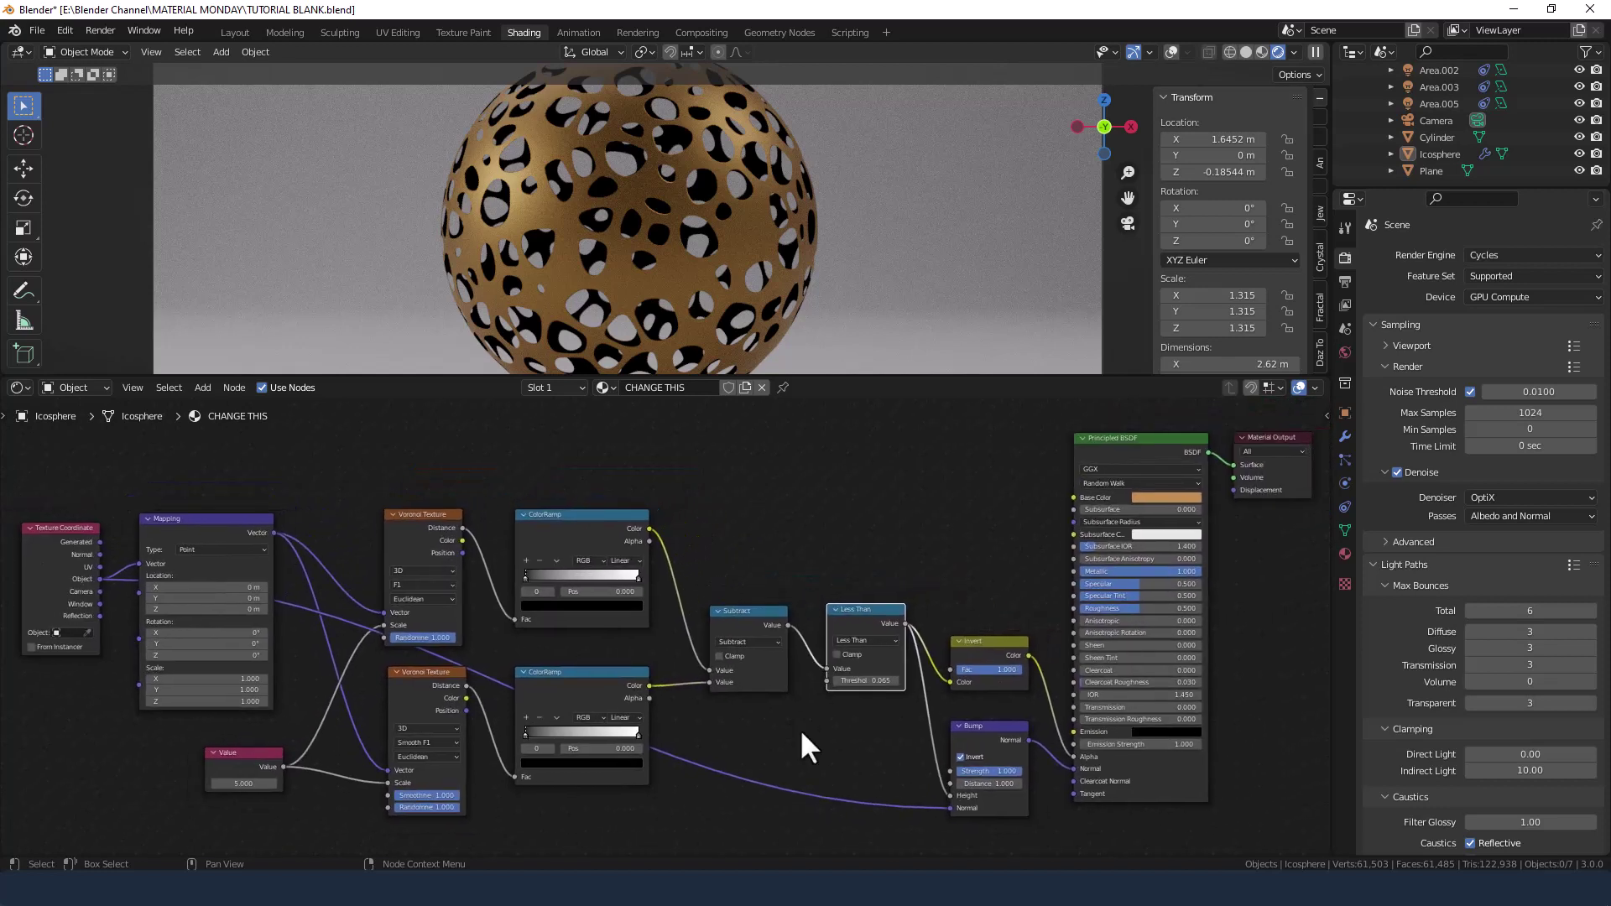
Launch Render Image from the Render menu to produce the final render
click(99, 28)
click(109, 50)
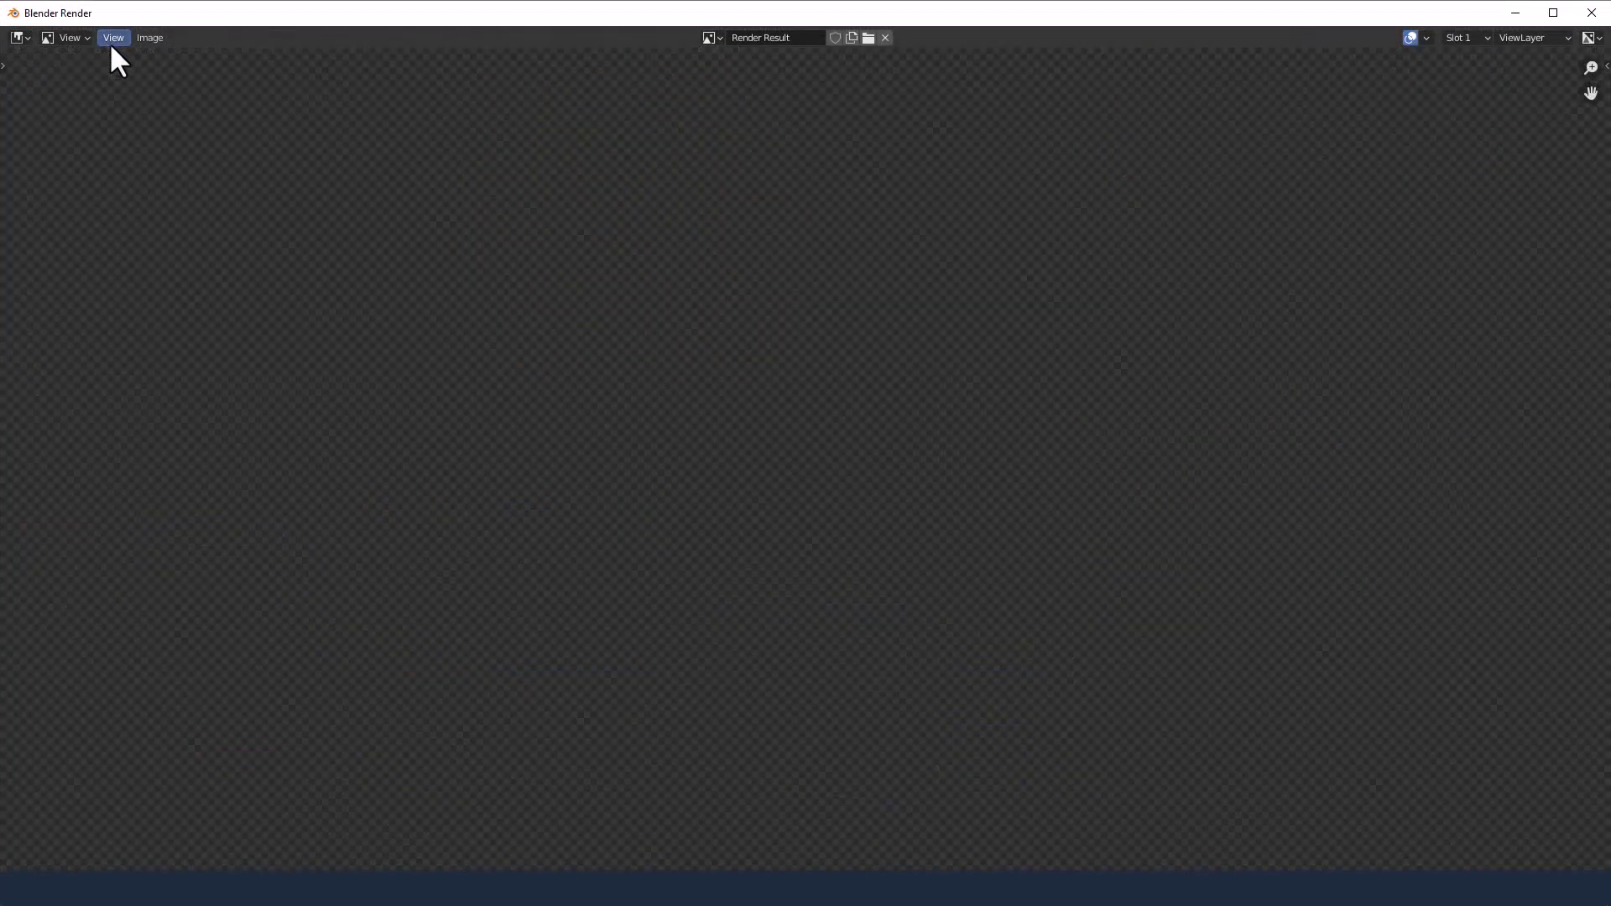